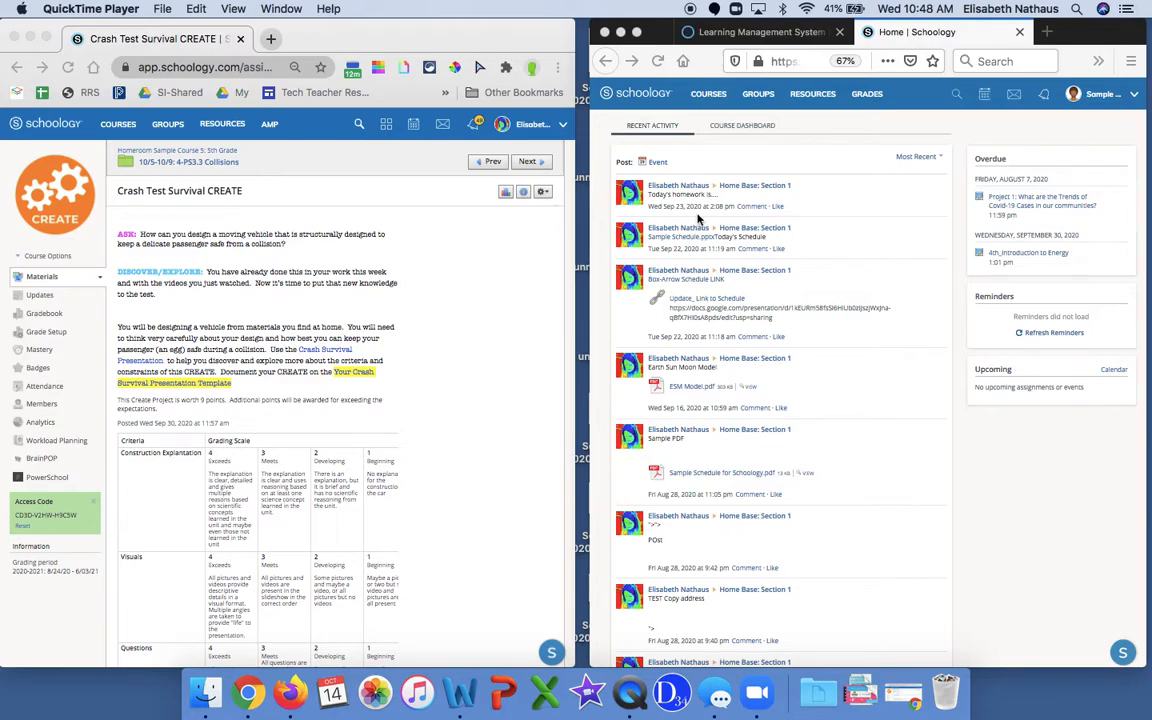
- In the student's Firefox window, open Crash Test Survival CREATE from the 4-PS3.3 Collisions folder of Homeroom Sample Course 5: 5th Grade
left_click(705, 98)
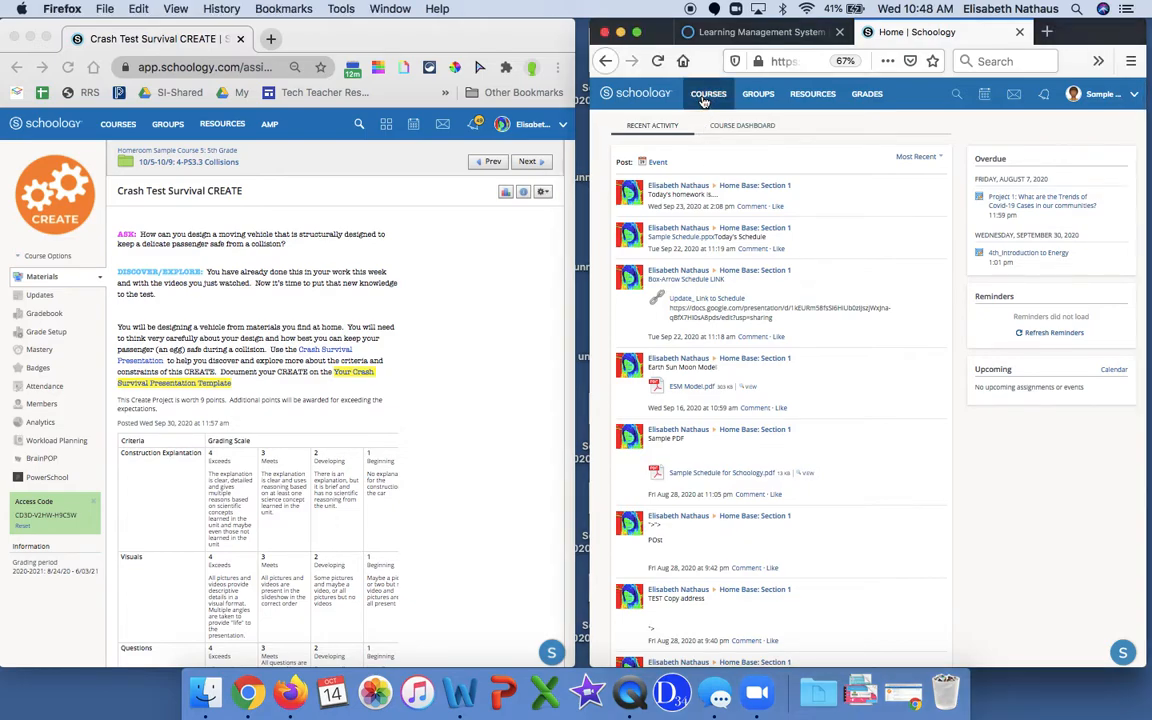
left_click(705, 100)
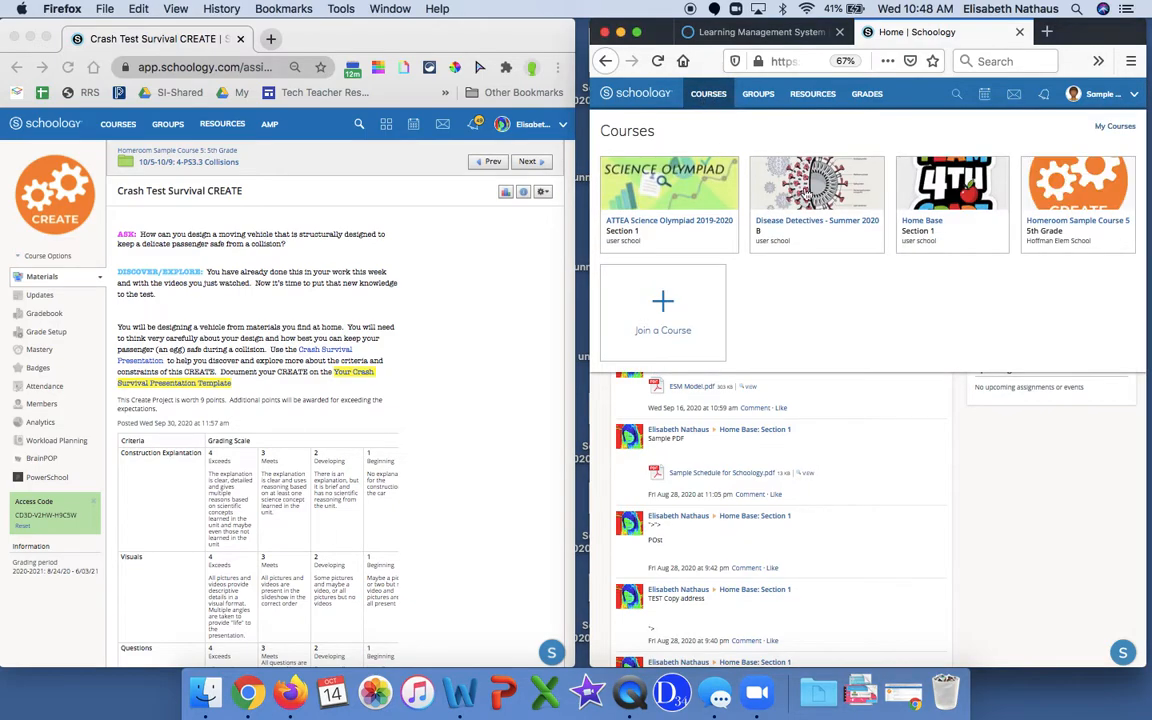
left_click(1057, 224)
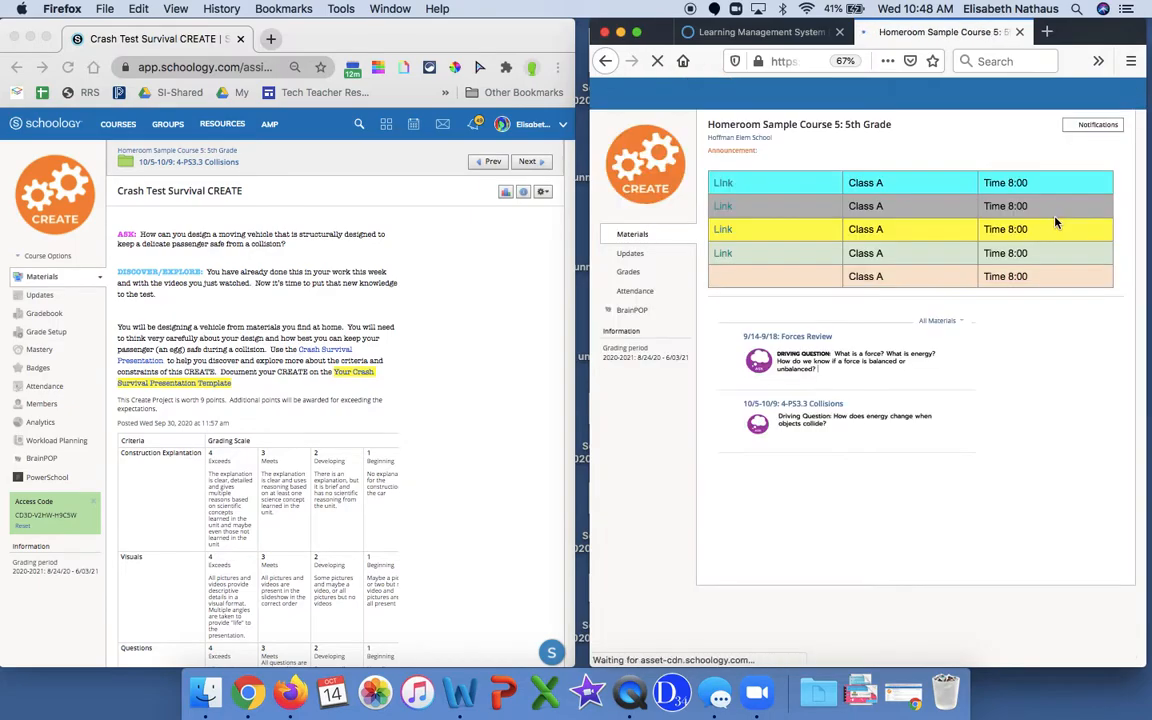
left_click(783, 405)
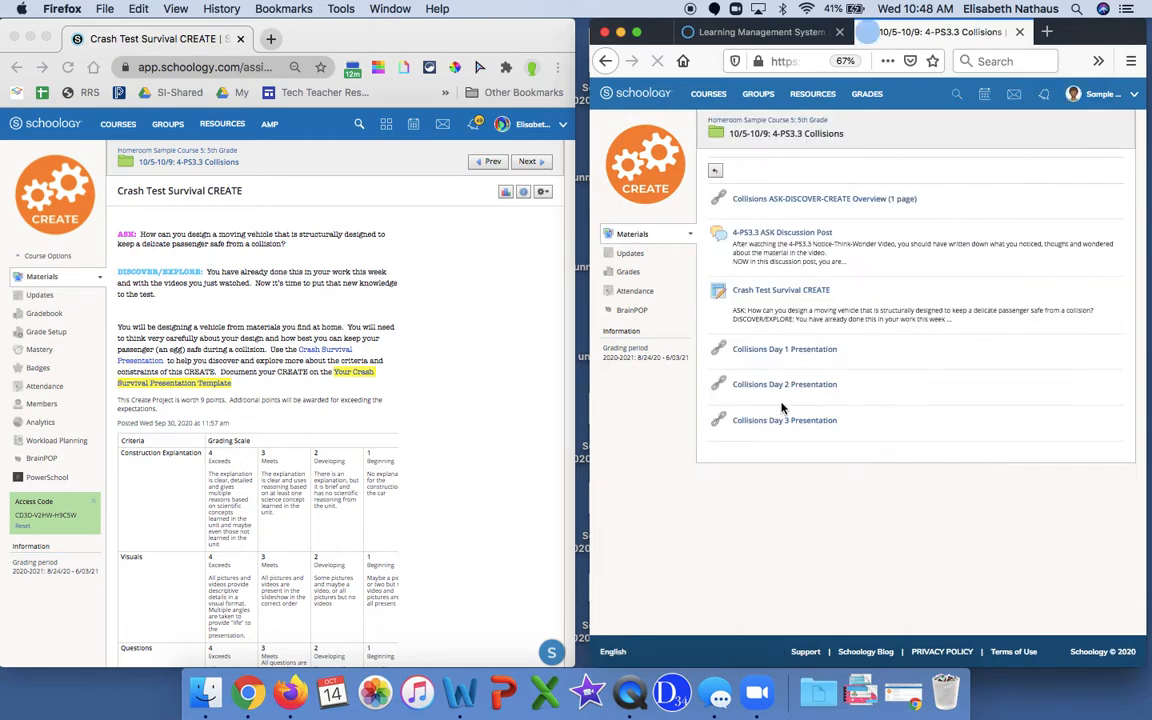
left_click(783, 292)
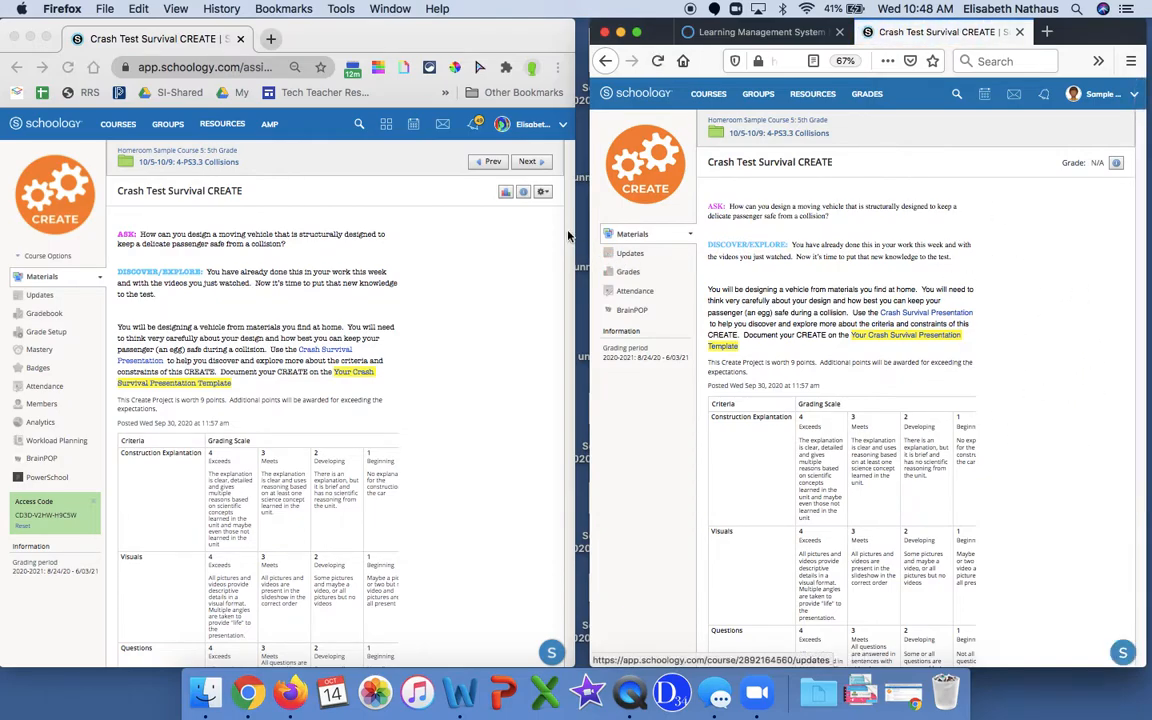
- In the teacher's Chrome window, edit the Crash Test Survival CREATE assignment and set it due 10/29/20 at 01:59PM
left_click(547, 196)
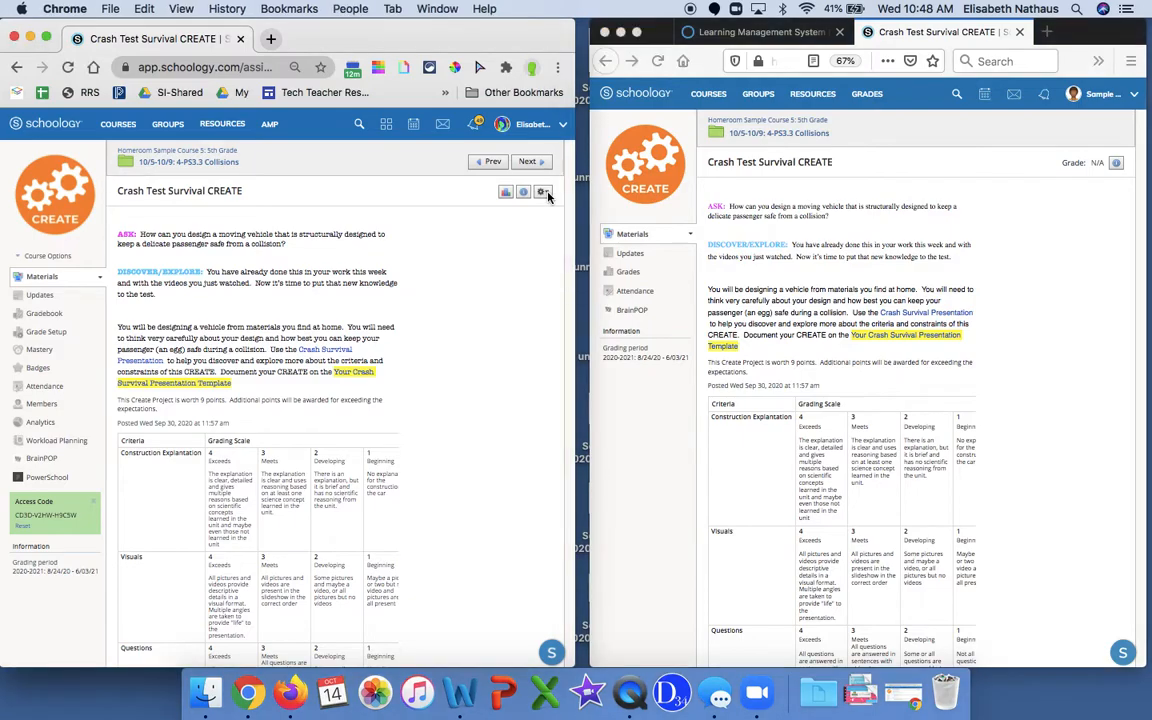
left_click(543, 193)
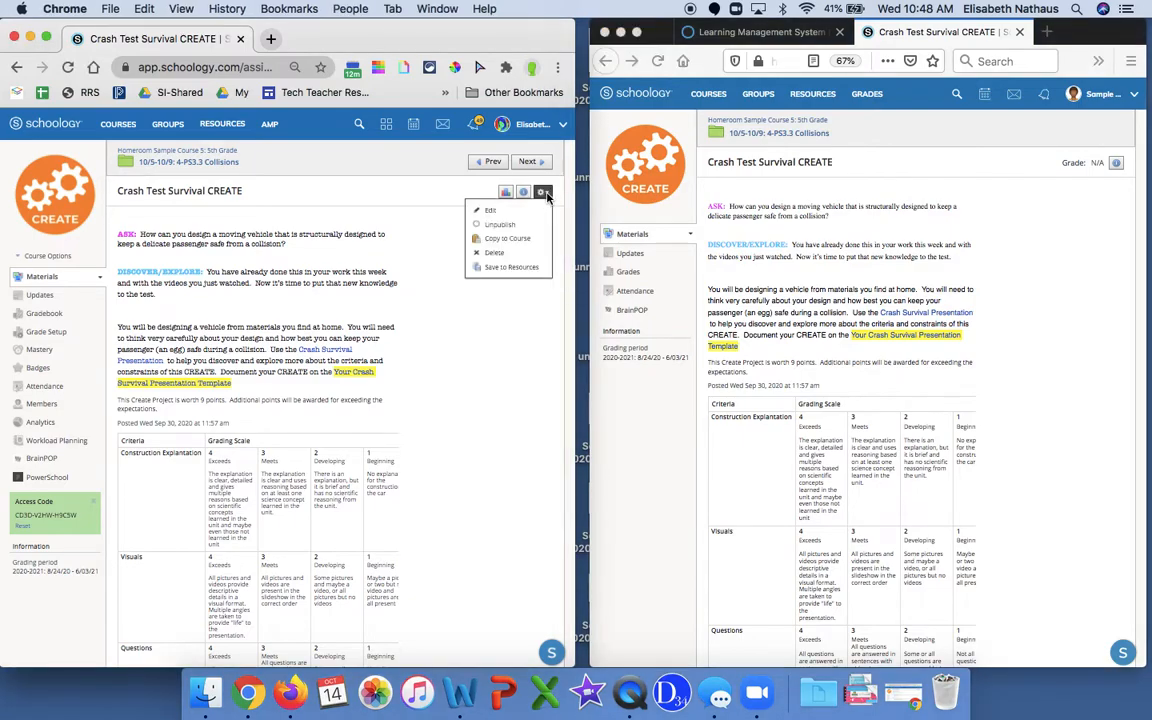
left_click(515, 212)
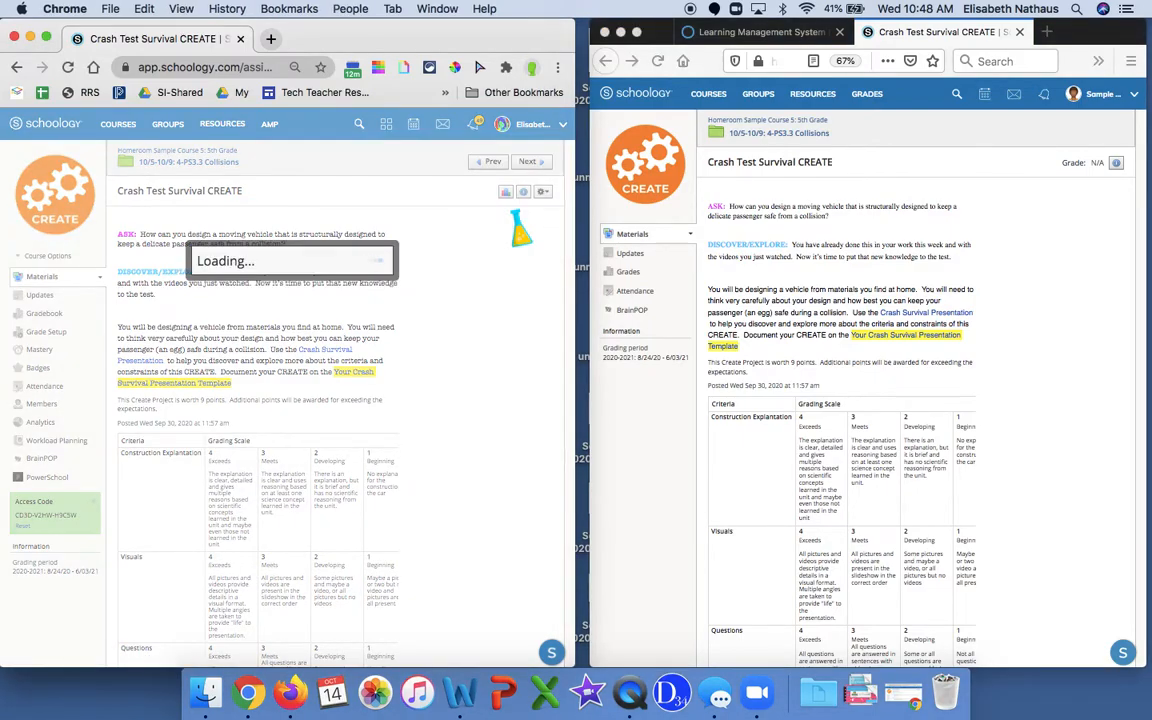
left_click(184, 406)
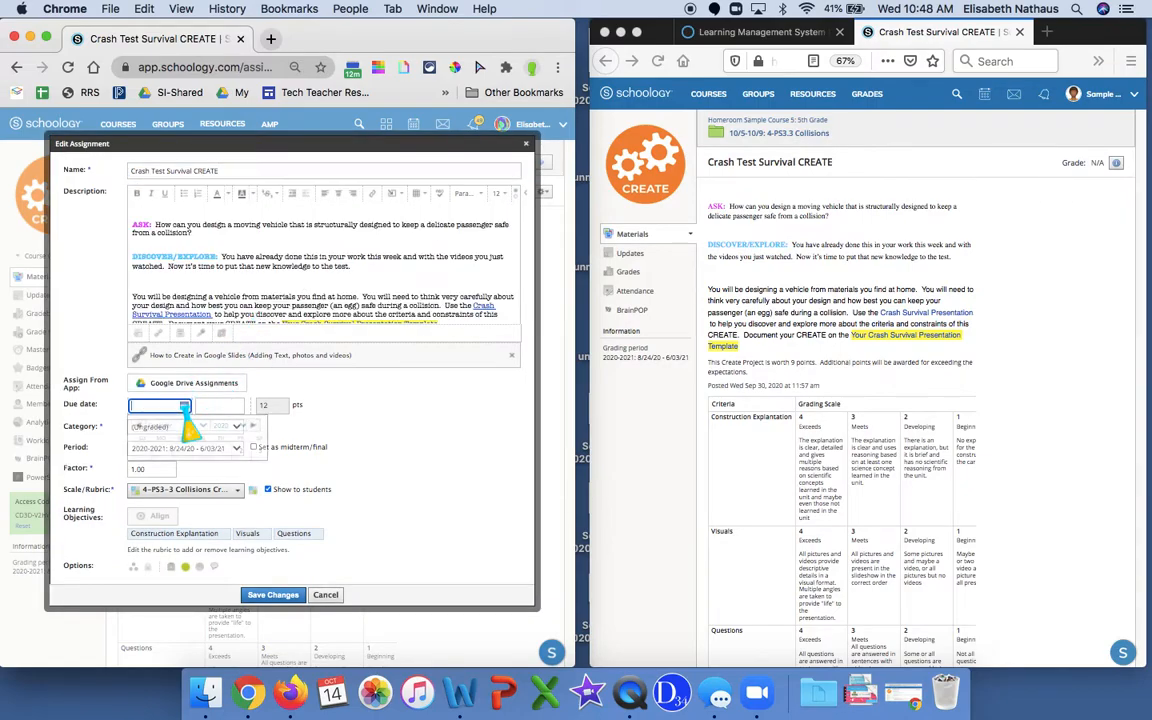
left_click(229, 512)
left_click(218, 405)
left_click(230, 460)
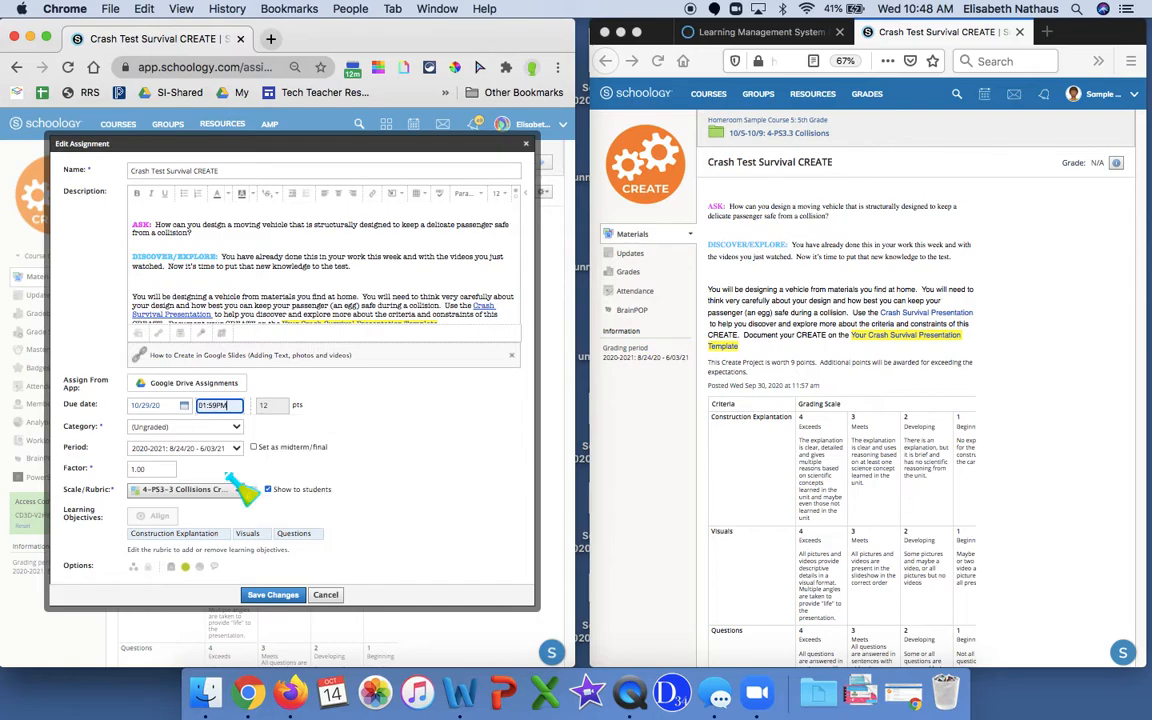
- Set the assignment's category to Classwork, enable submissions and save the changes
left_click(210, 427)
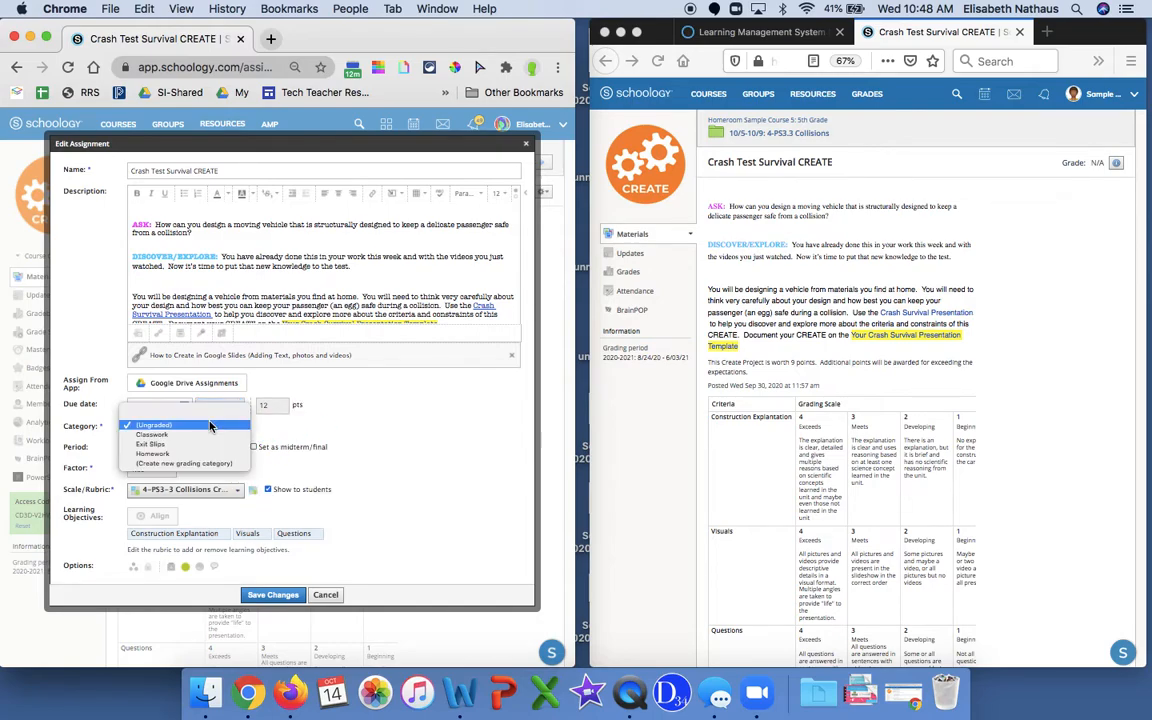
left_click(195, 435)
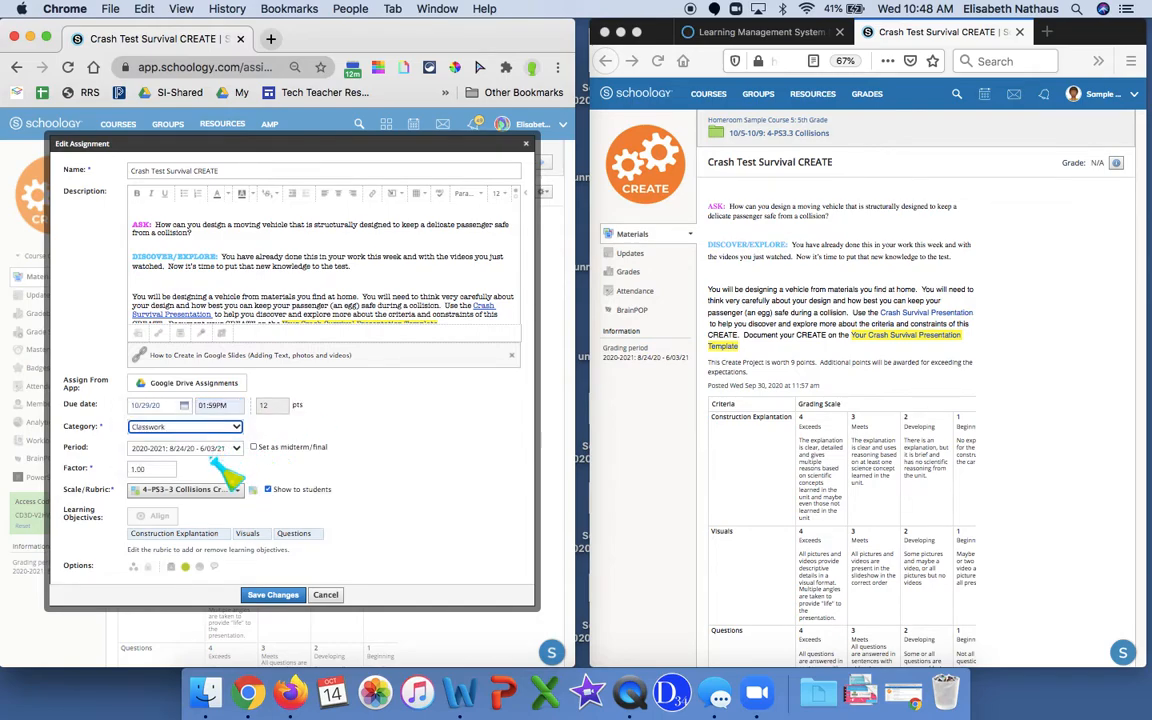
left_click(171, 567)
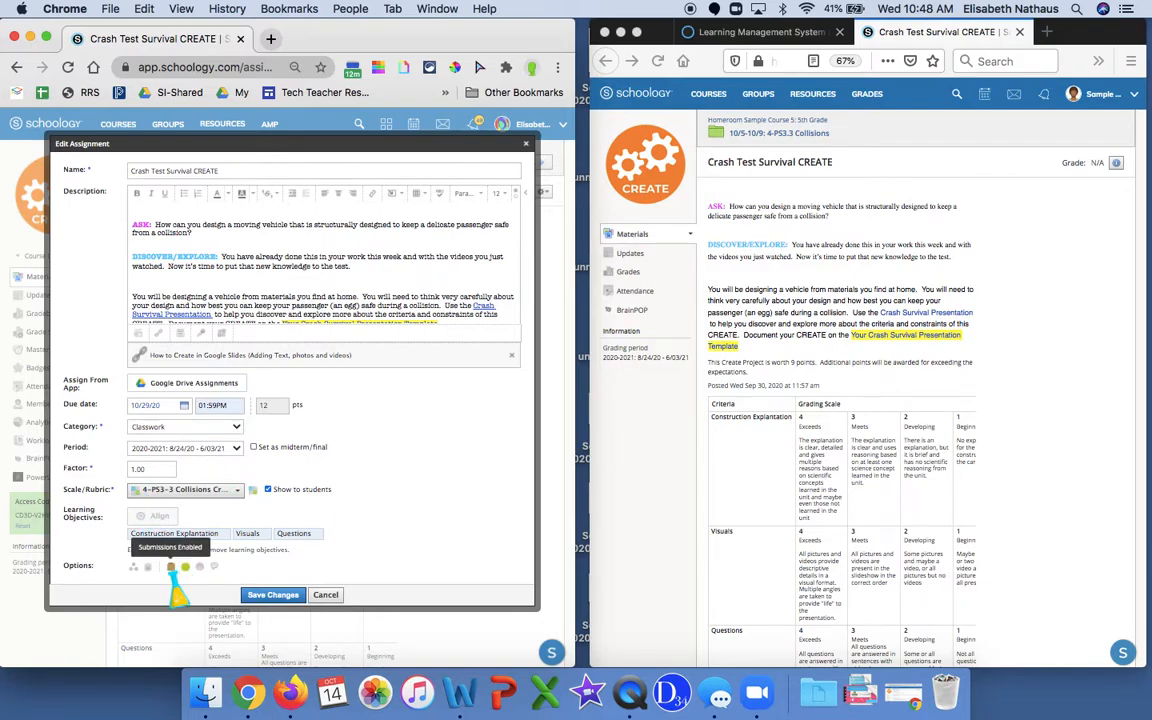
left_click(271, 596)
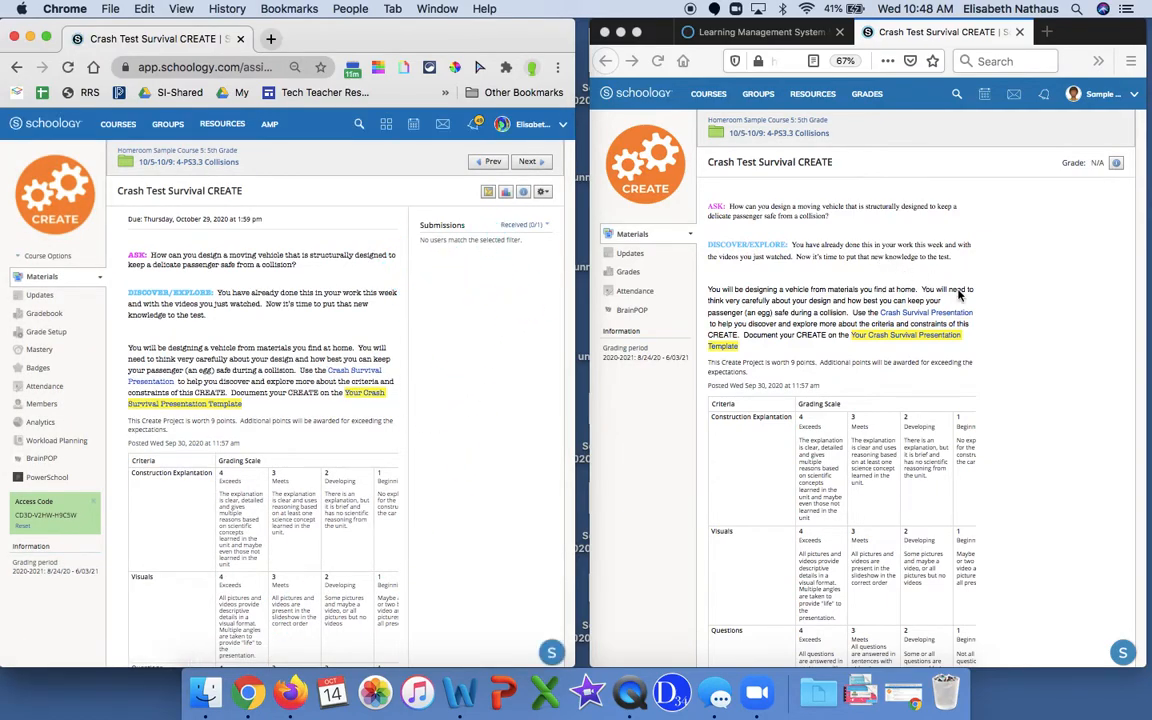
- Reload the assignment page in the student's Firefox window and look through its instructions and rubric
left_click(1075, 288)
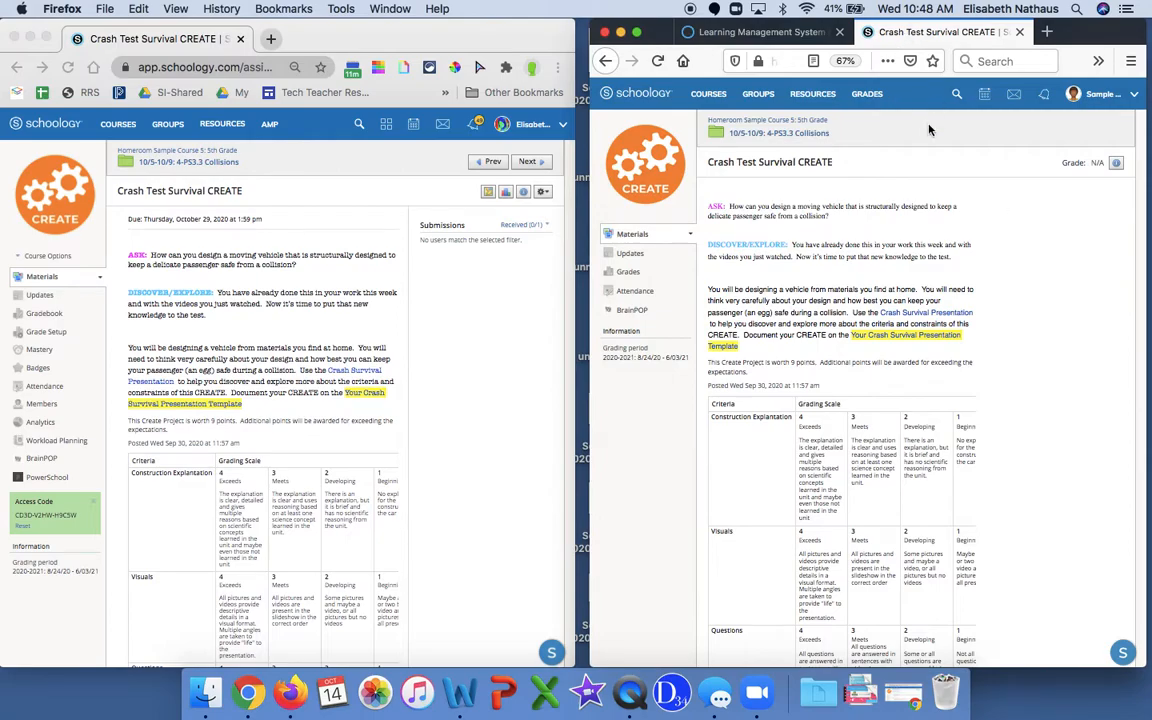
left_click(658, 62)
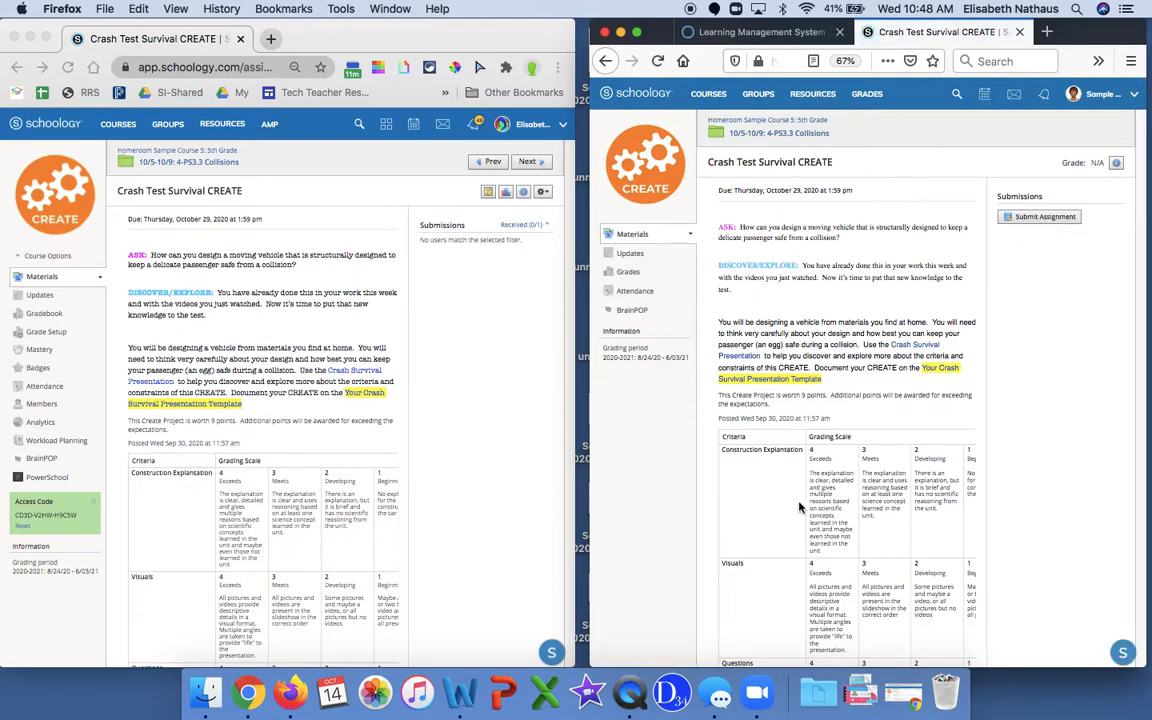
scroll(799, 507, "down", 4)
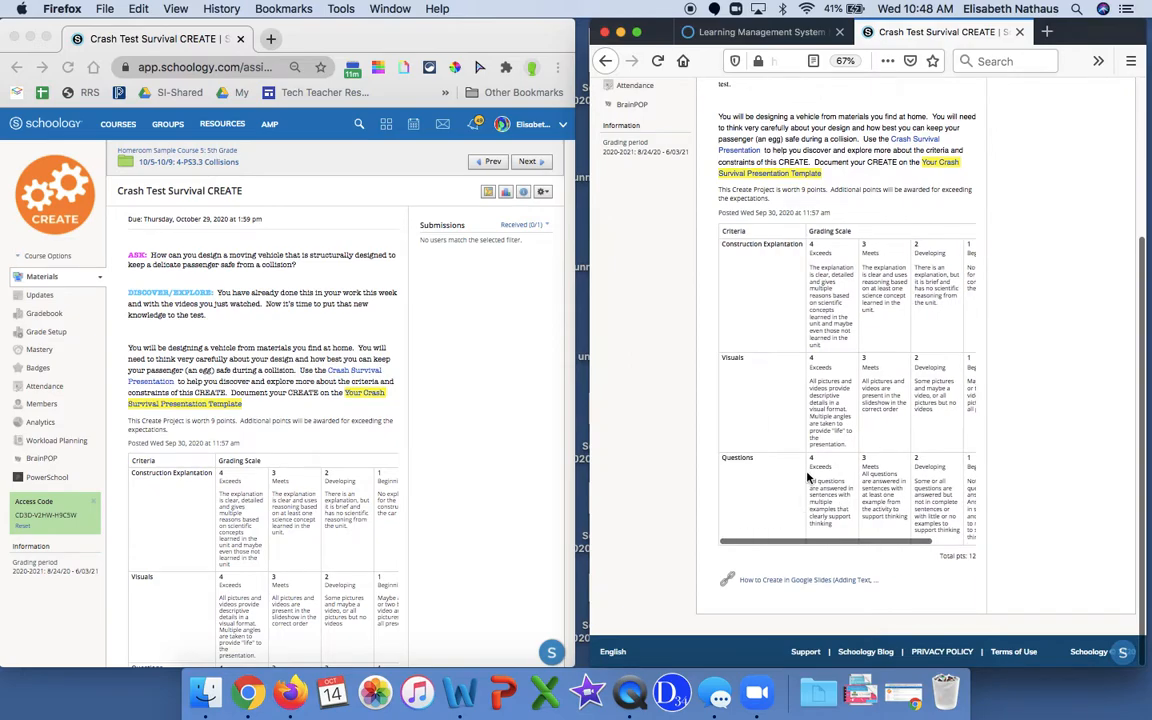
scroll(857, 350, "up", 5)
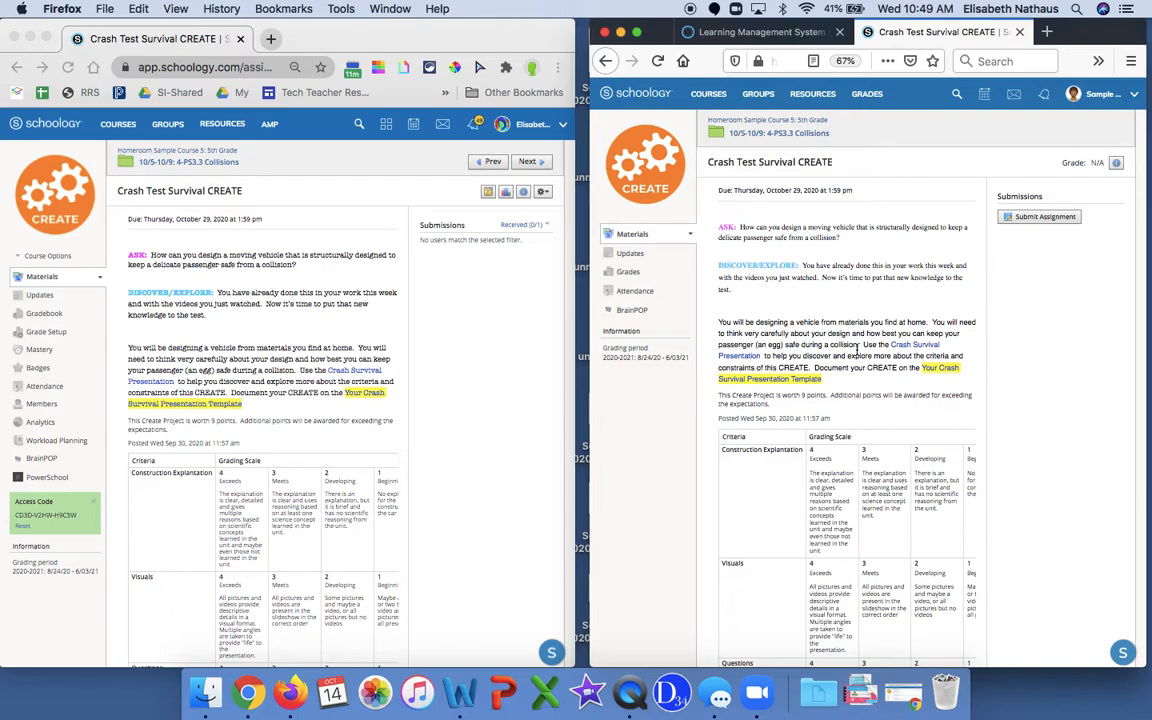
- Submit the student's assignment with IMG_2730.MOV from the Desktop and the comment "Here is my Create for this week."
left_click(1046, 218)
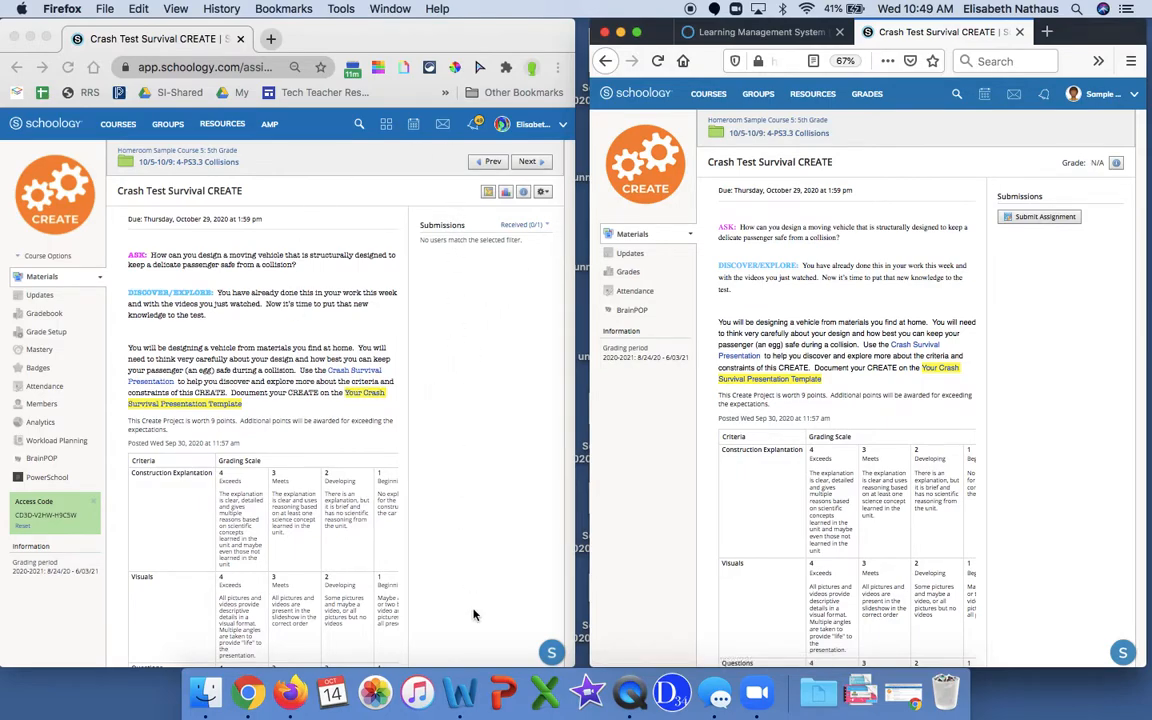
left_click(1046, 218)
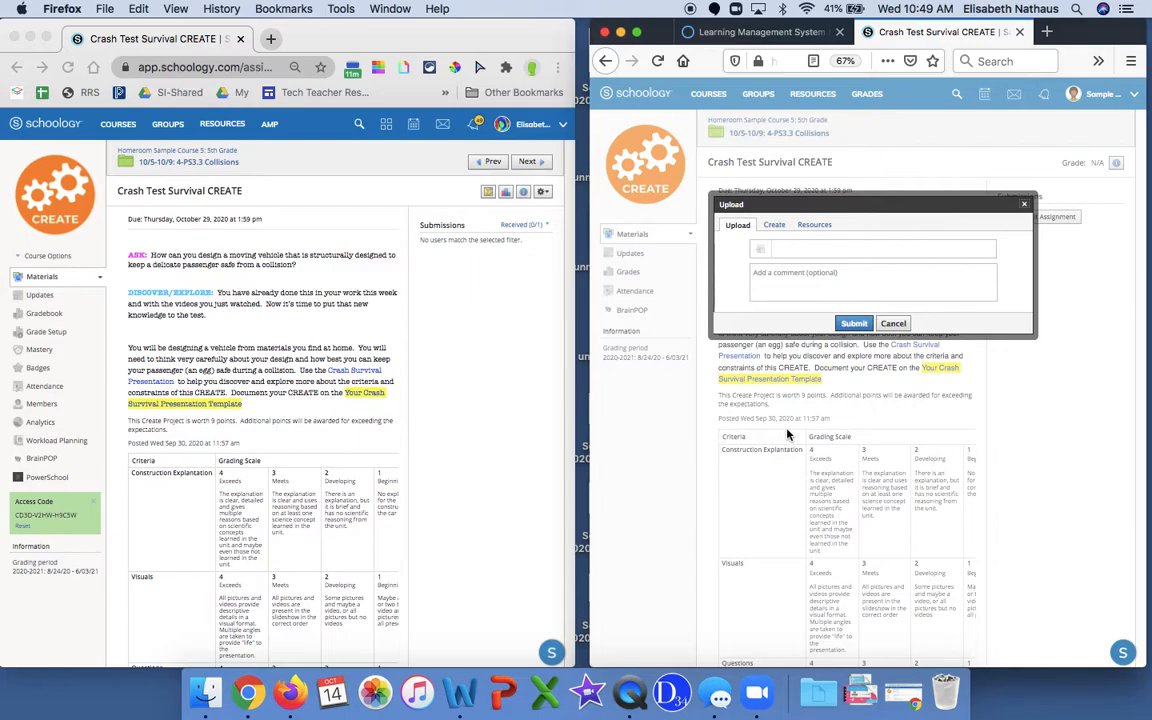
left_click(761, 251)
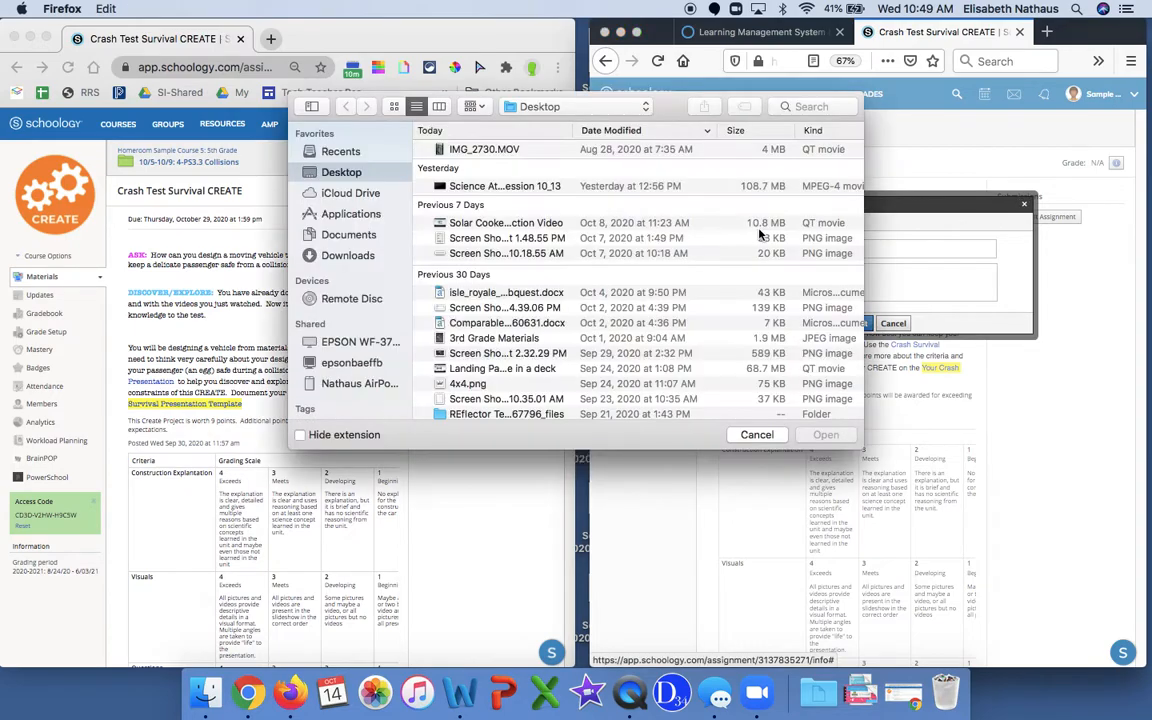
left_click(483, 150)
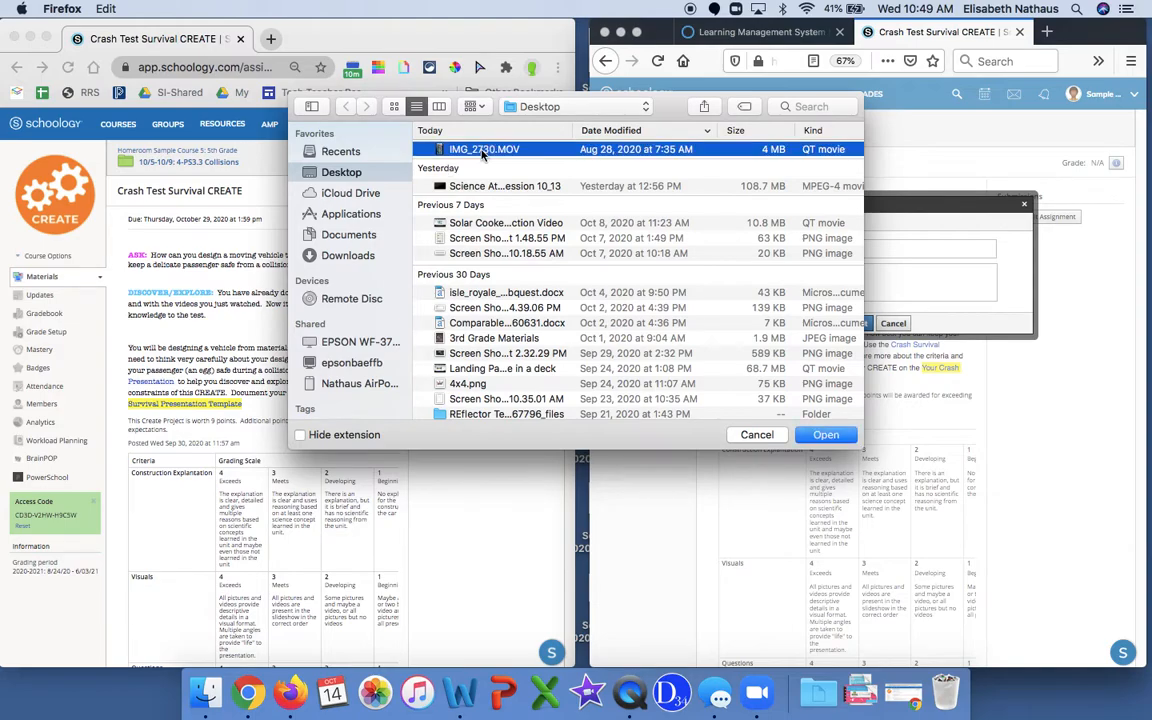
double_click(483, 150)
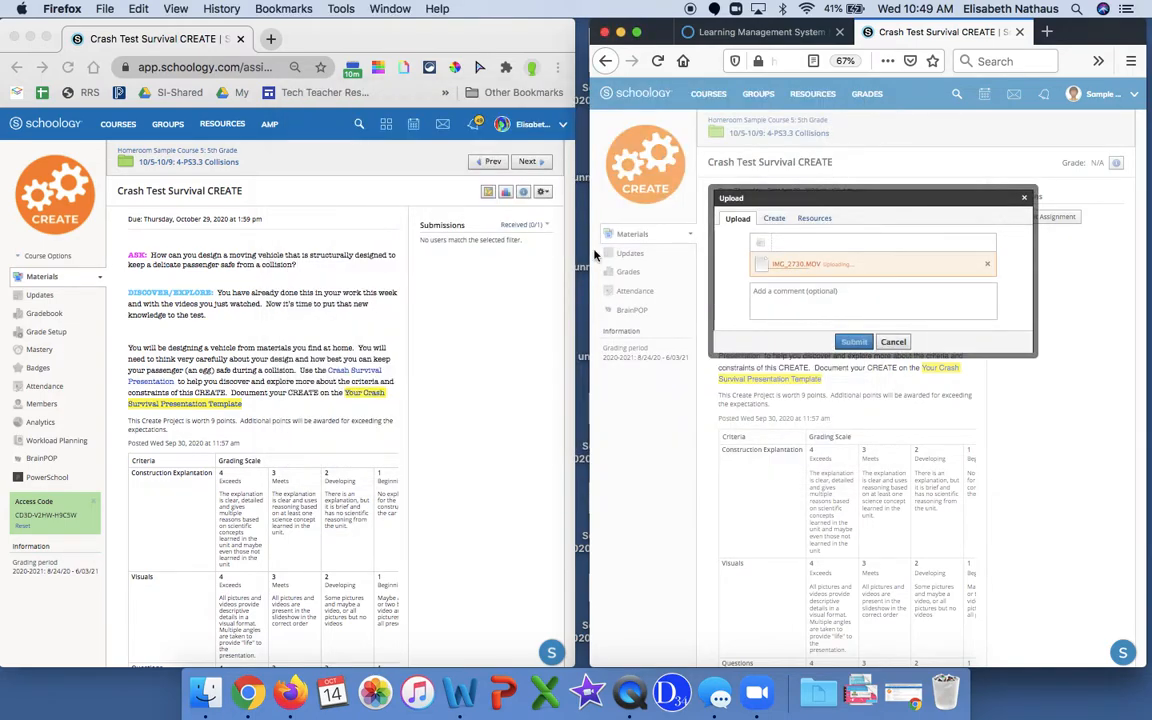
left_click(792, 296)
type("Here is my Create for this week.")
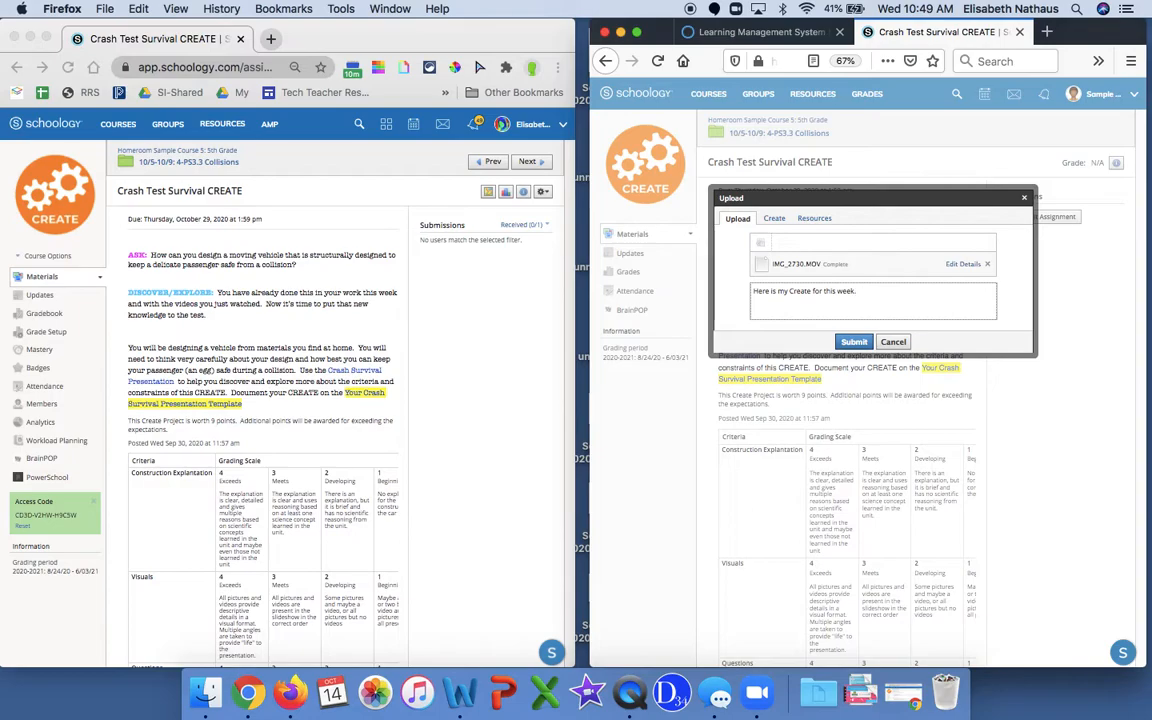
left_click(854, 342)
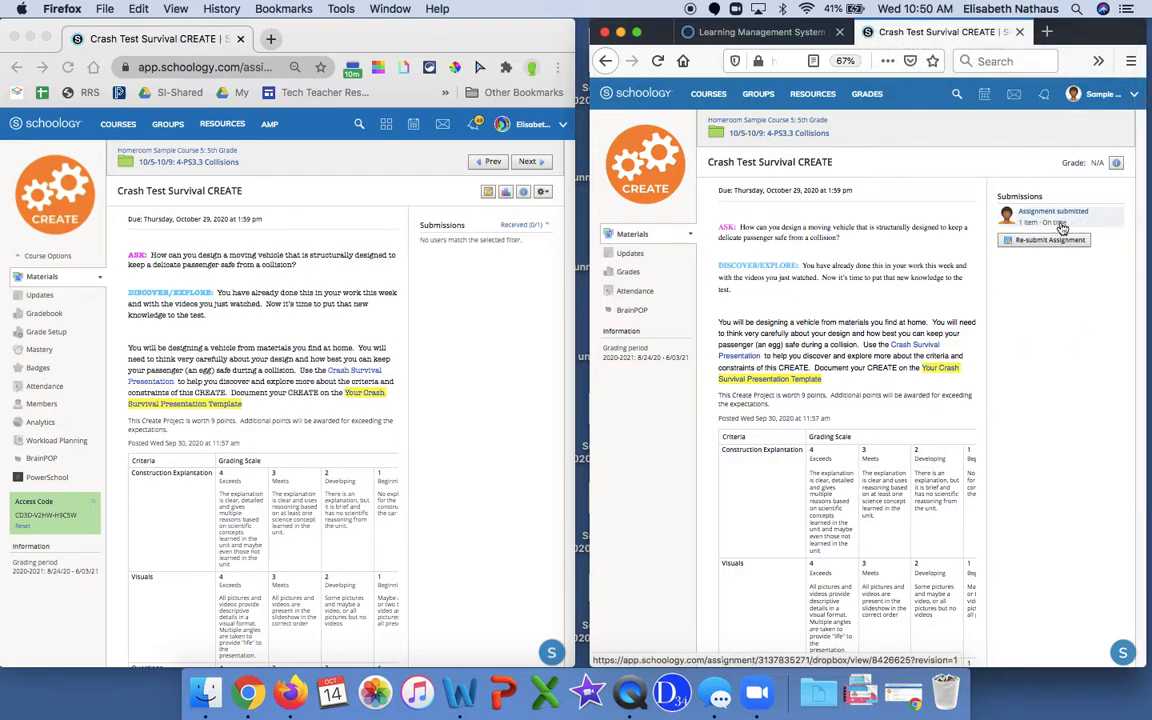
- Refresh the assignment in the teacher's Chrome window and open the sample student's submission for grading
left_click(463, 314)
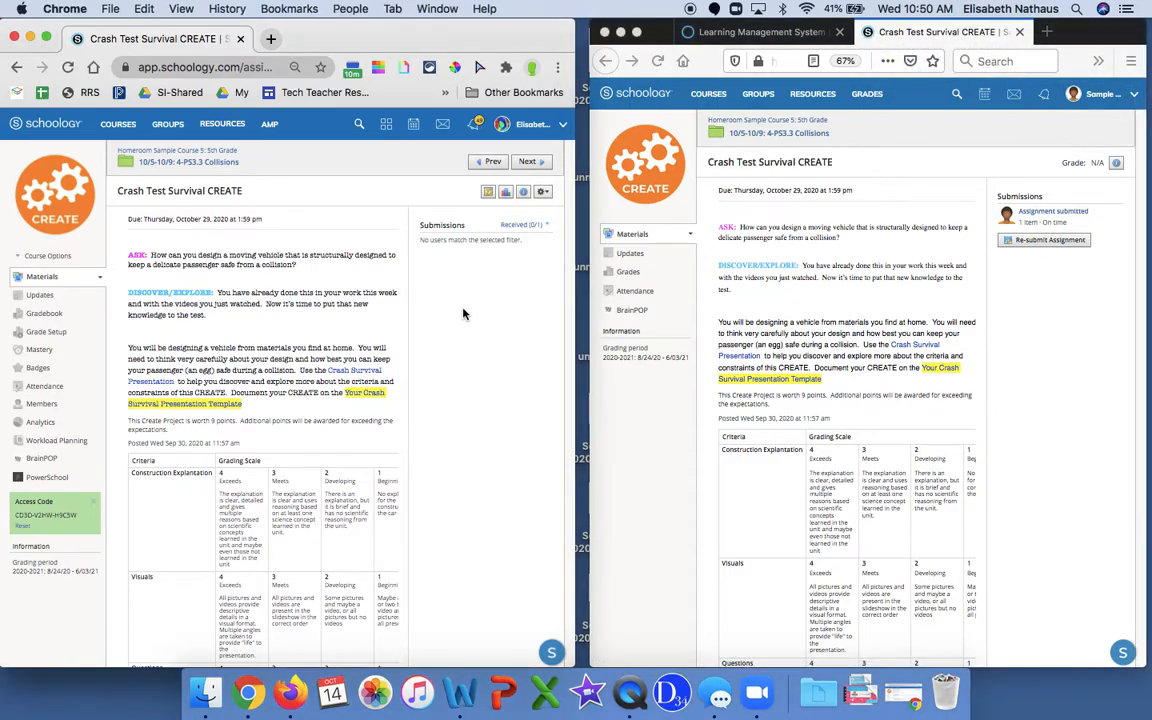
key("super+r")
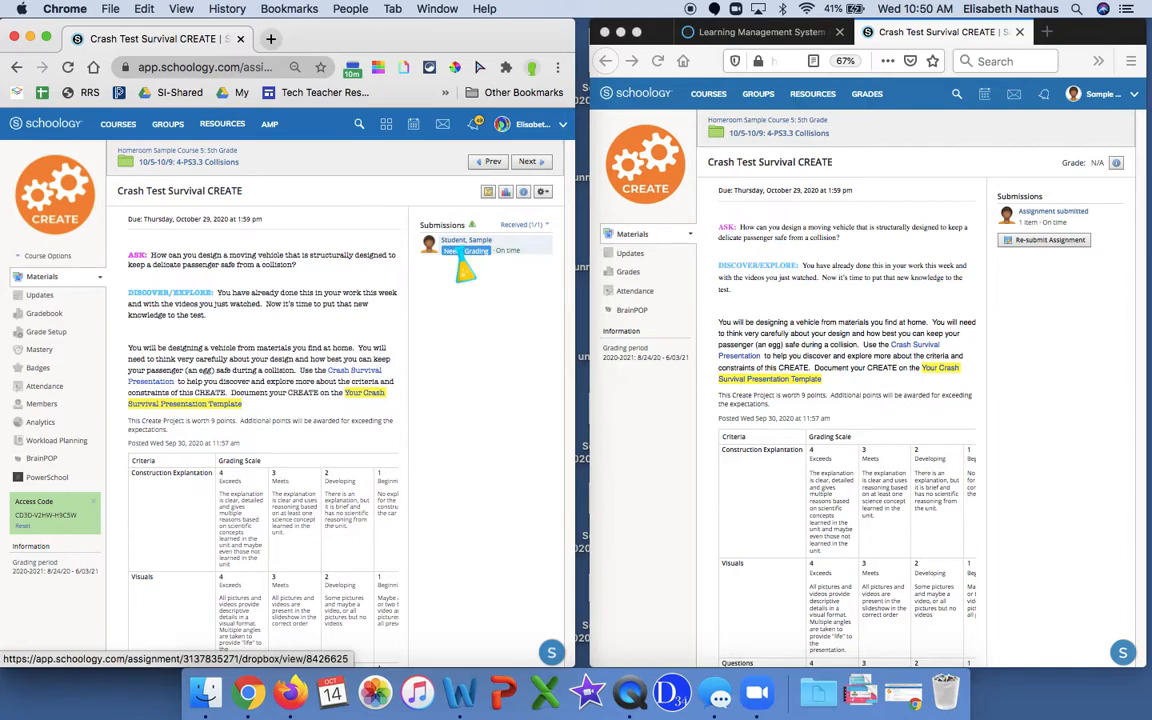
left_click(462, 256)
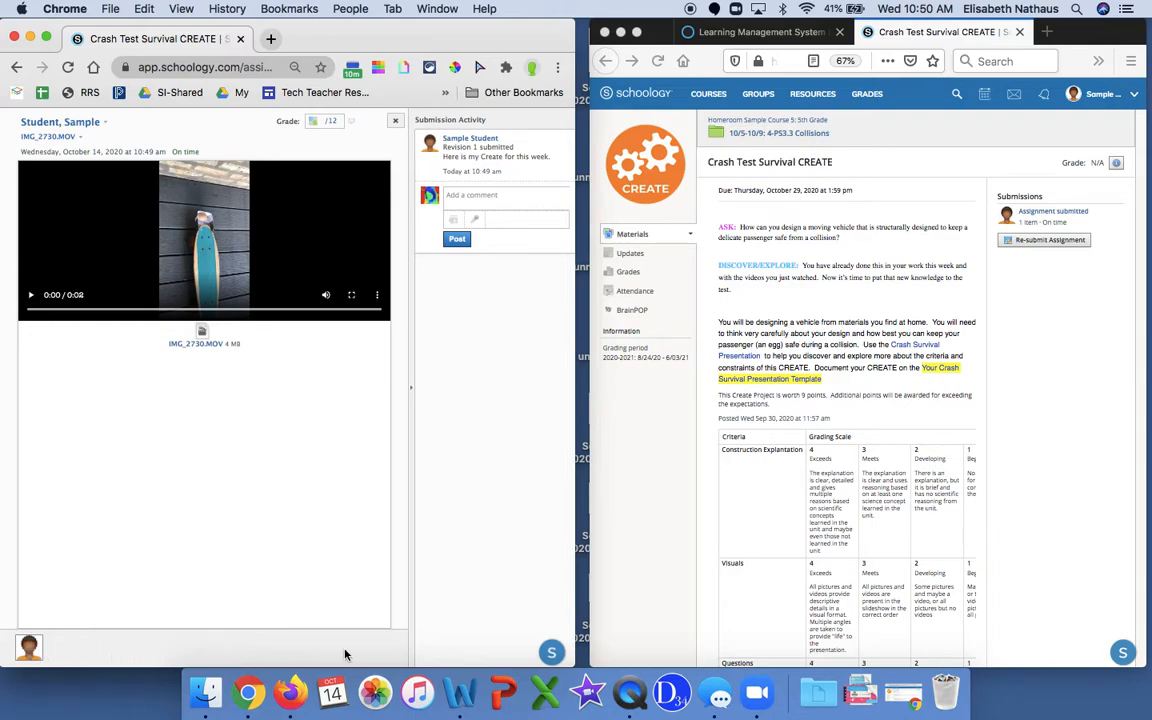
- Grade the submission with the rubric: Construction Explanation 4, Visuals 3 and Questions 1, and save the scores
left_click(313, 122)
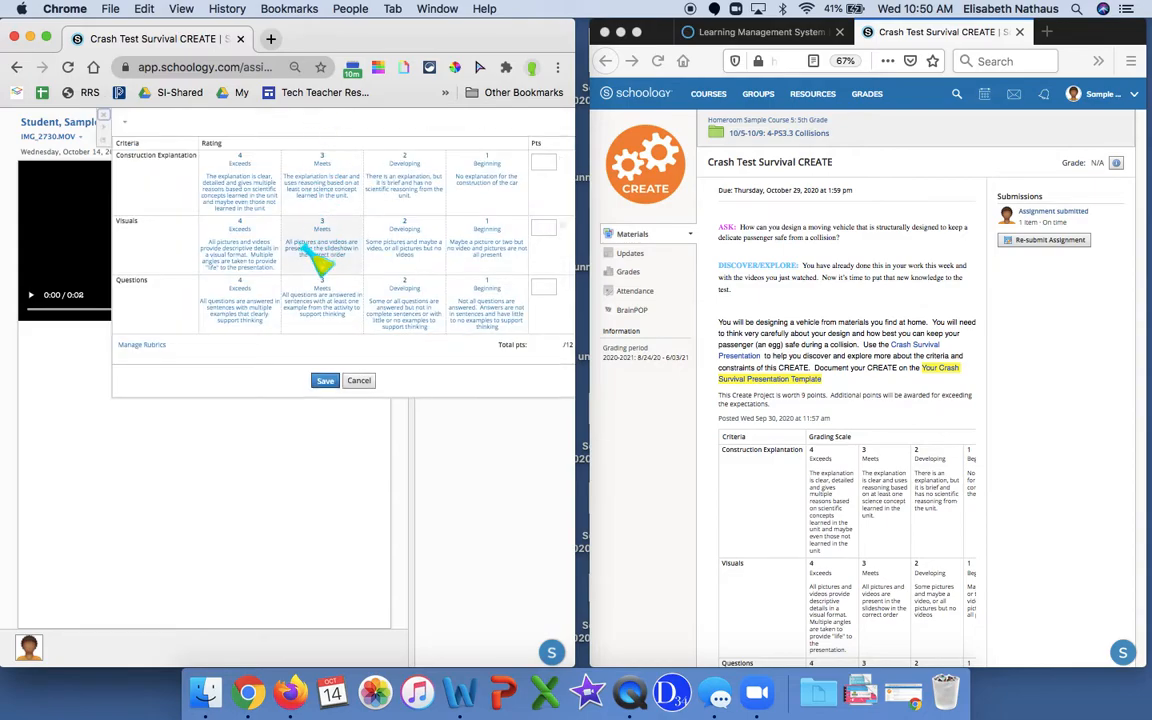
left_click(240, 188)
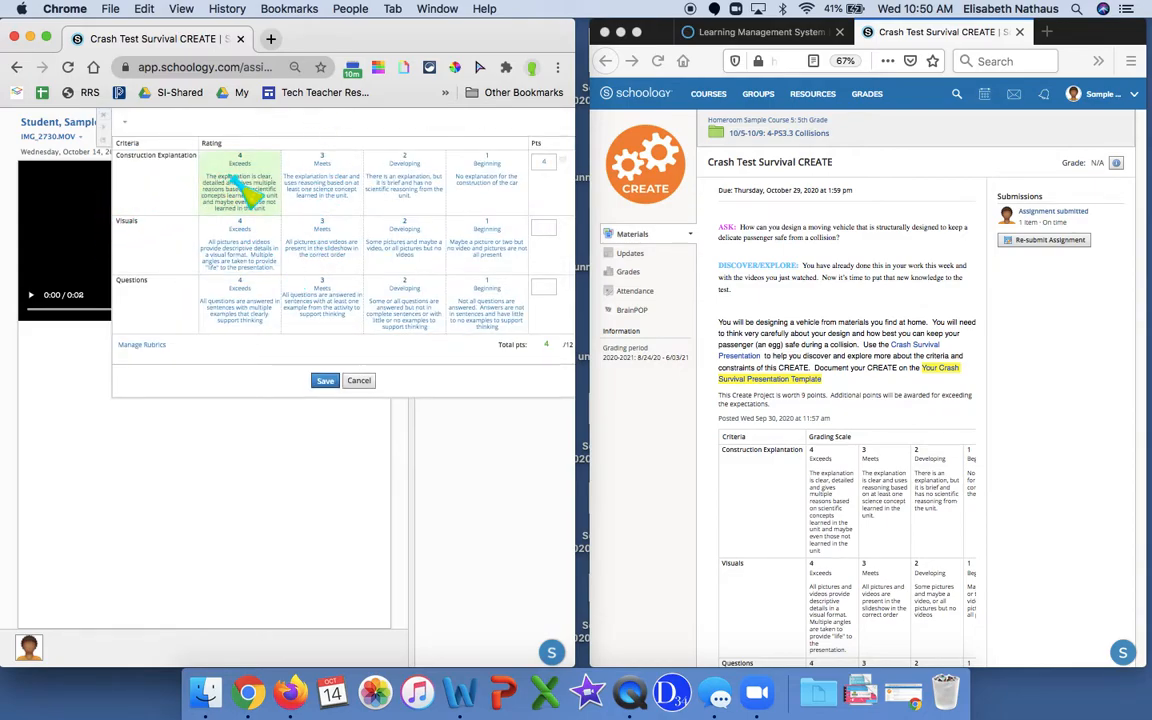
left_click(330, 262)
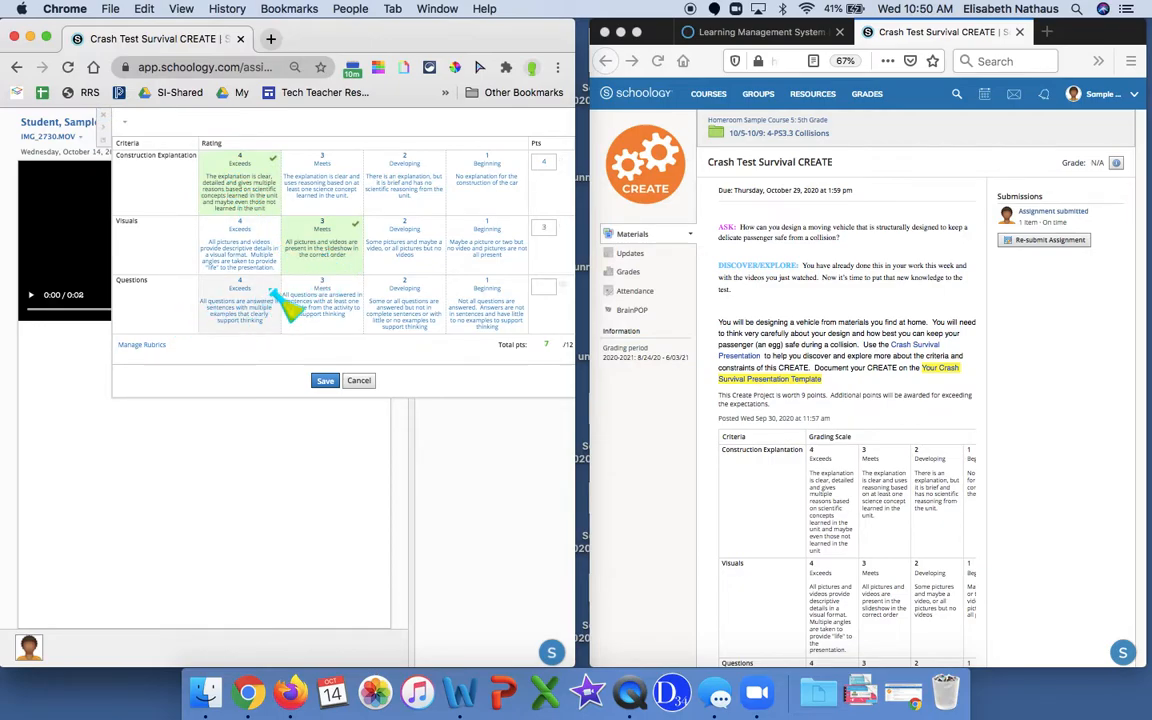
left_click(510, 336)
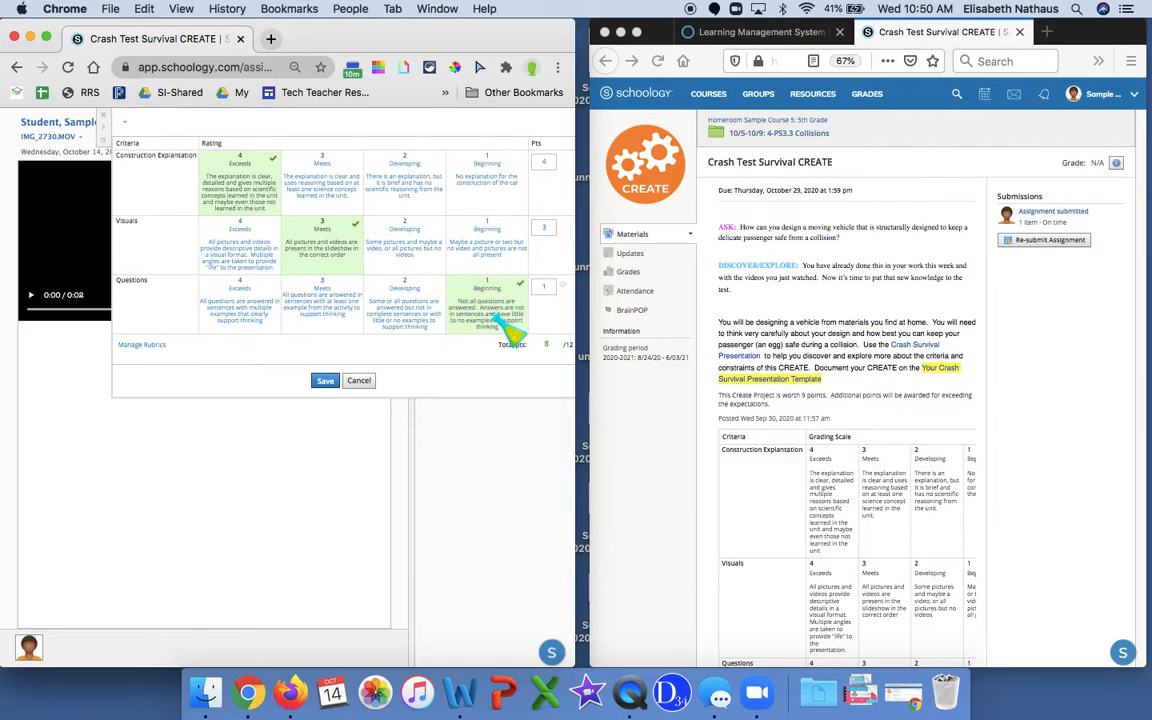
left_click(326, 381)
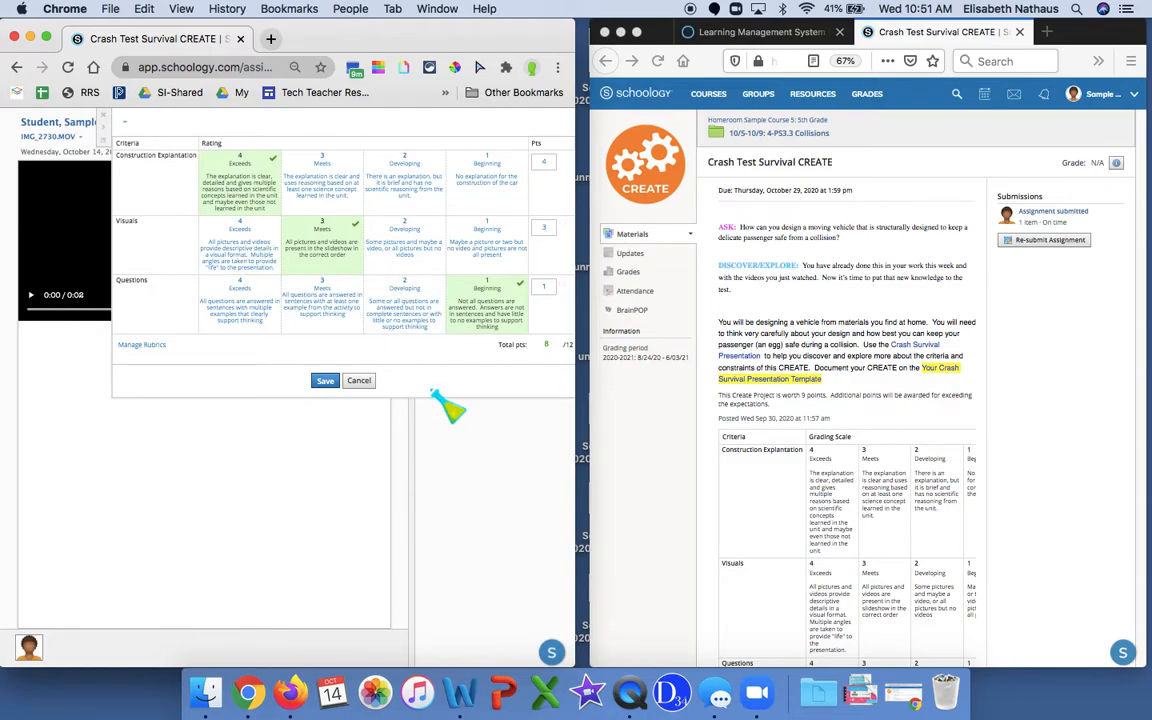
left_click(325, 381)
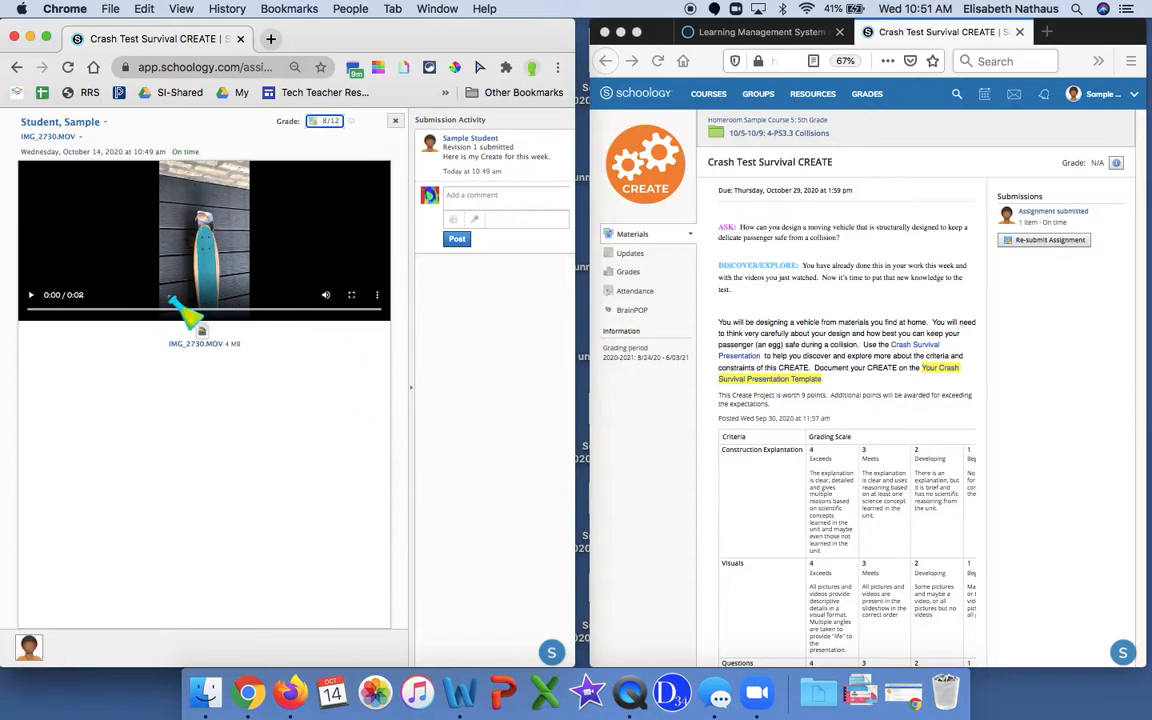
- Draft the comment "great job!" in the submission's activity comments
left_click(458, 198)
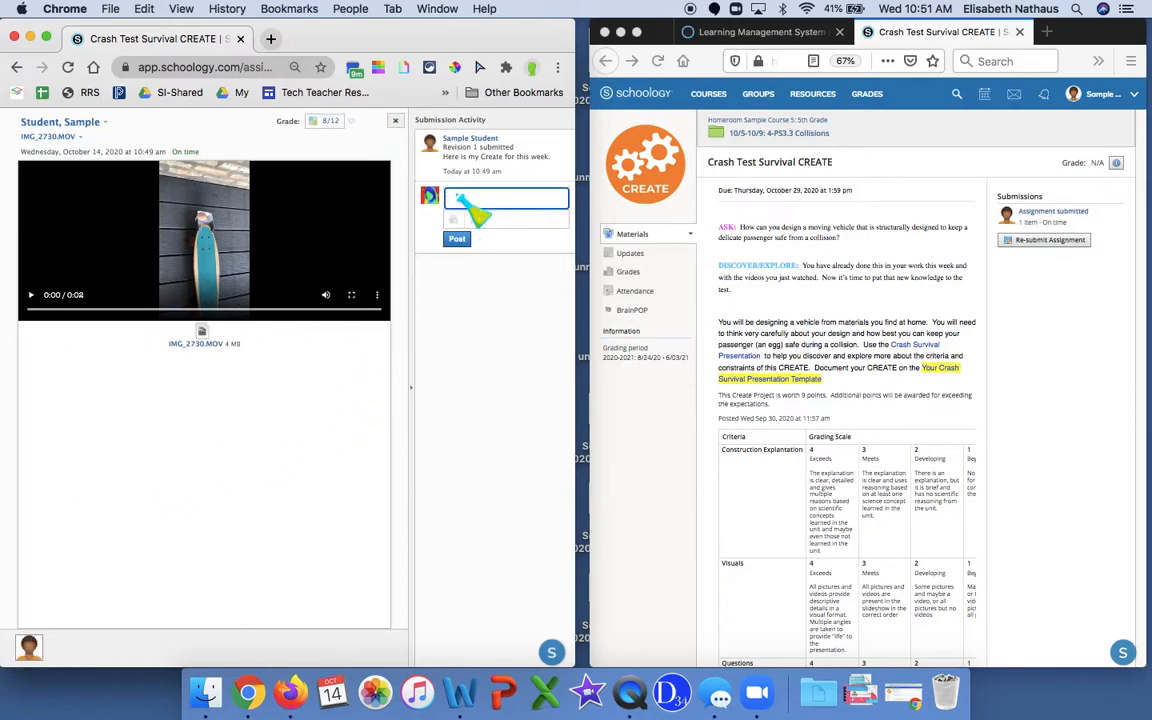
type("great job!")
- Submit the grade comment "Great Job on your project. Next time, please focus on more details when answering the questions." and show it to the student
left_click(355, 121)
left_click(330, 148)
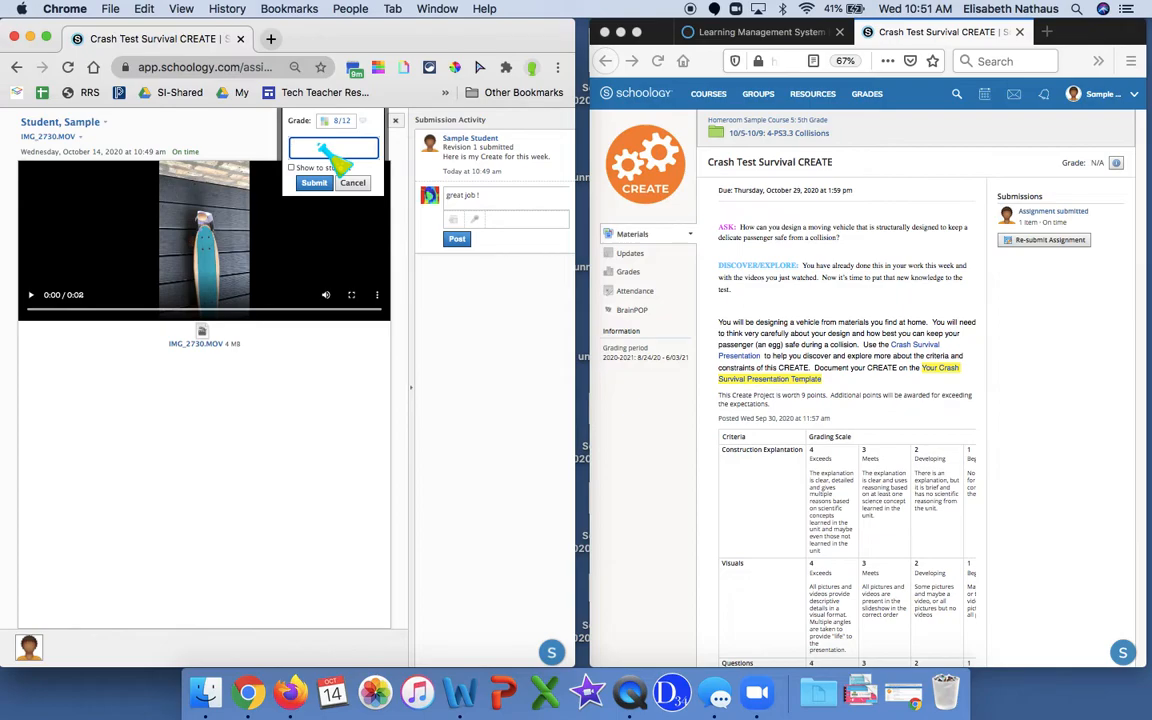
type("Great Job on your")
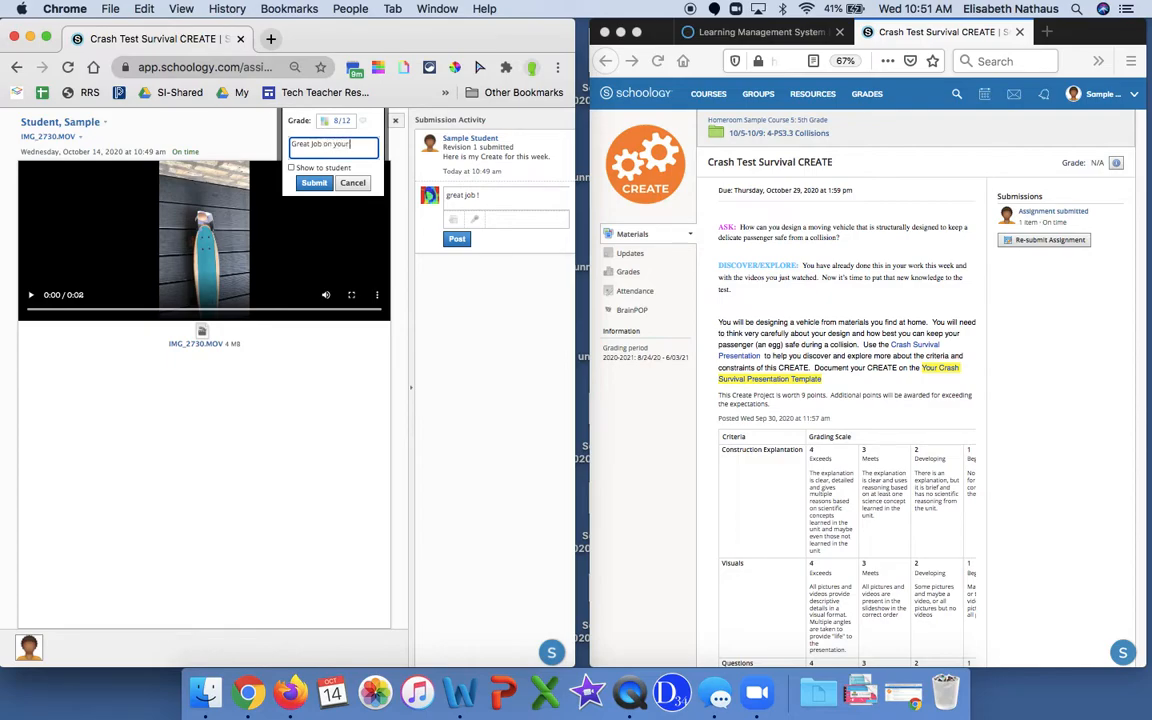
type(" project.")
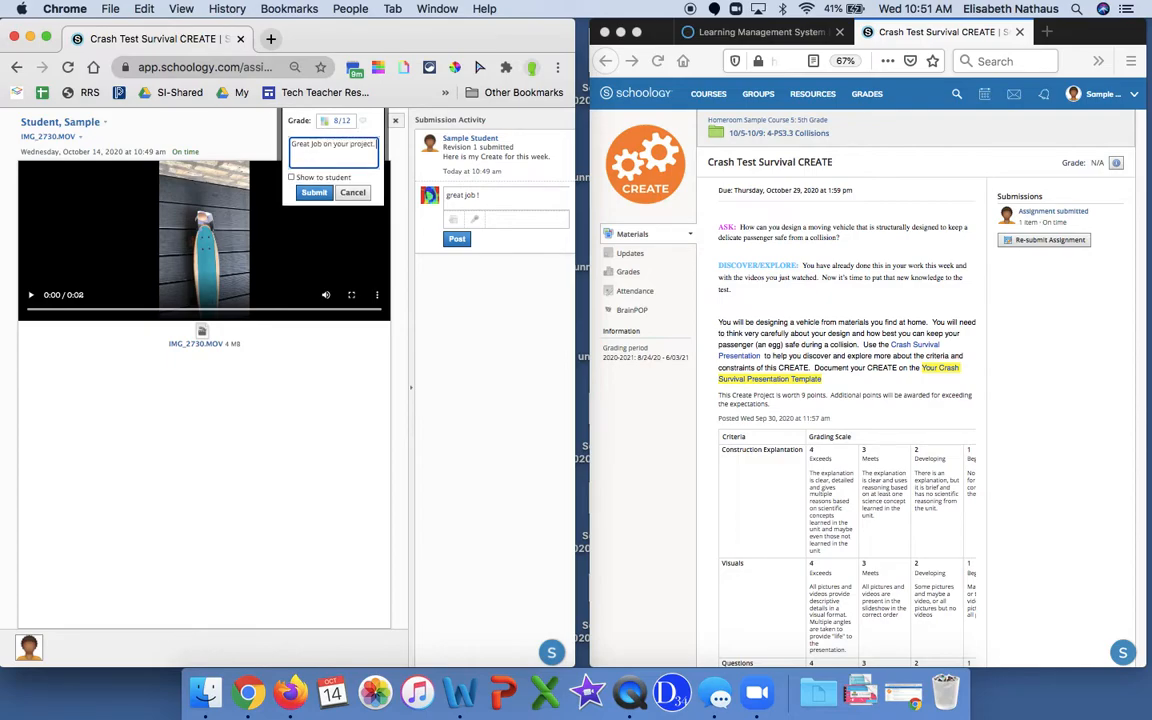
type(" Nect time. please focus on")
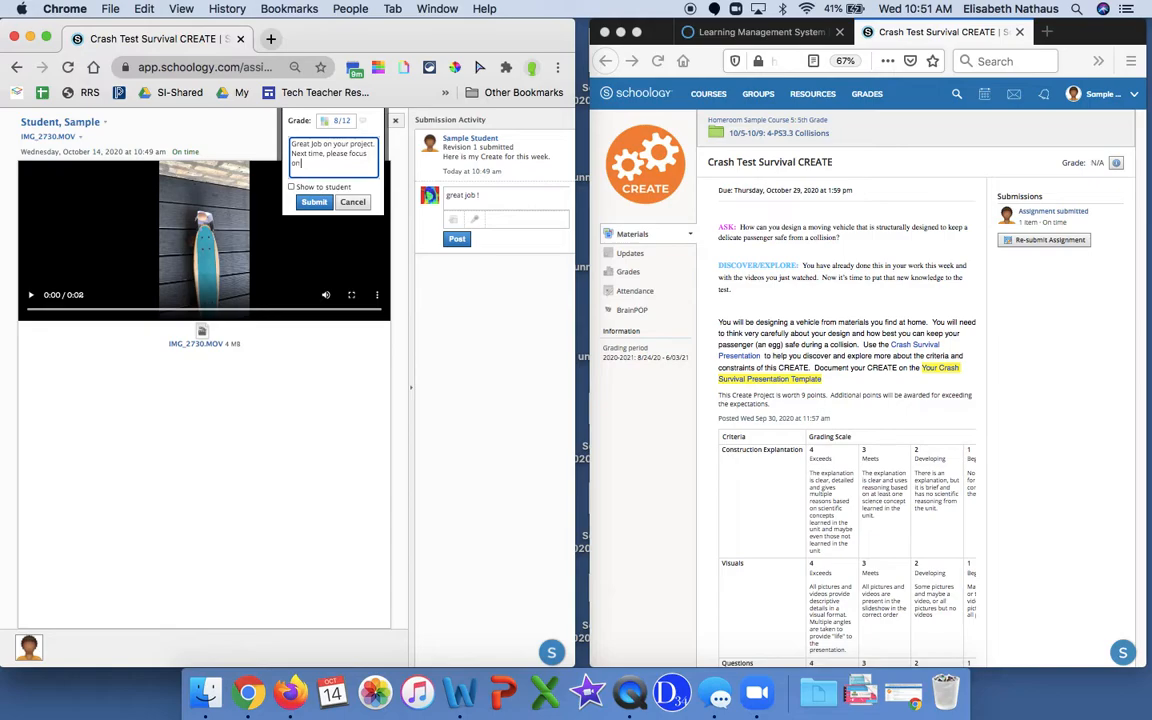
type(" more details when answering")
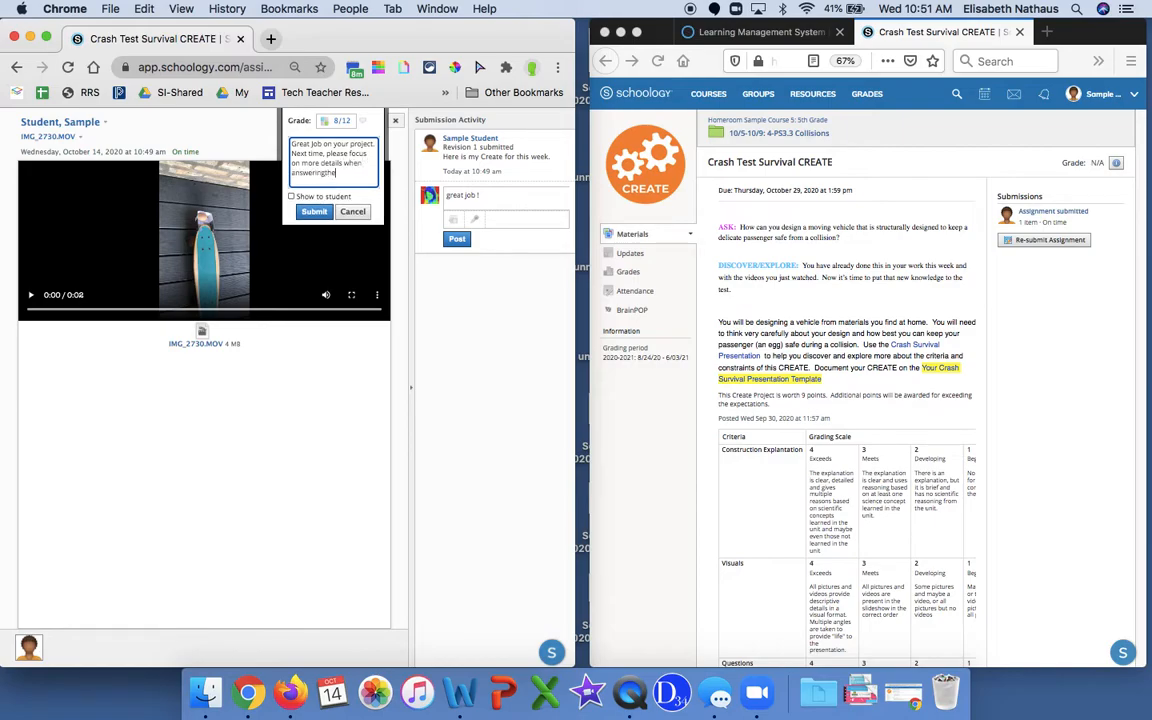
type(" the questions.")
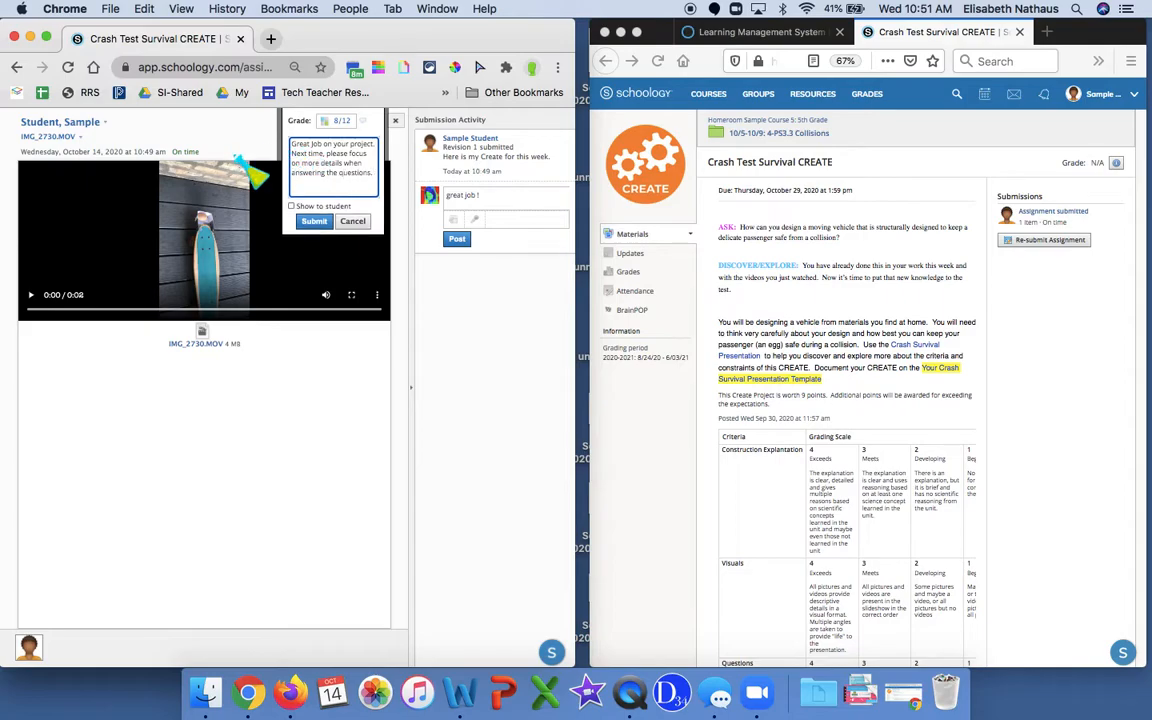
left_click(312, 219)
left_click(291, 200)
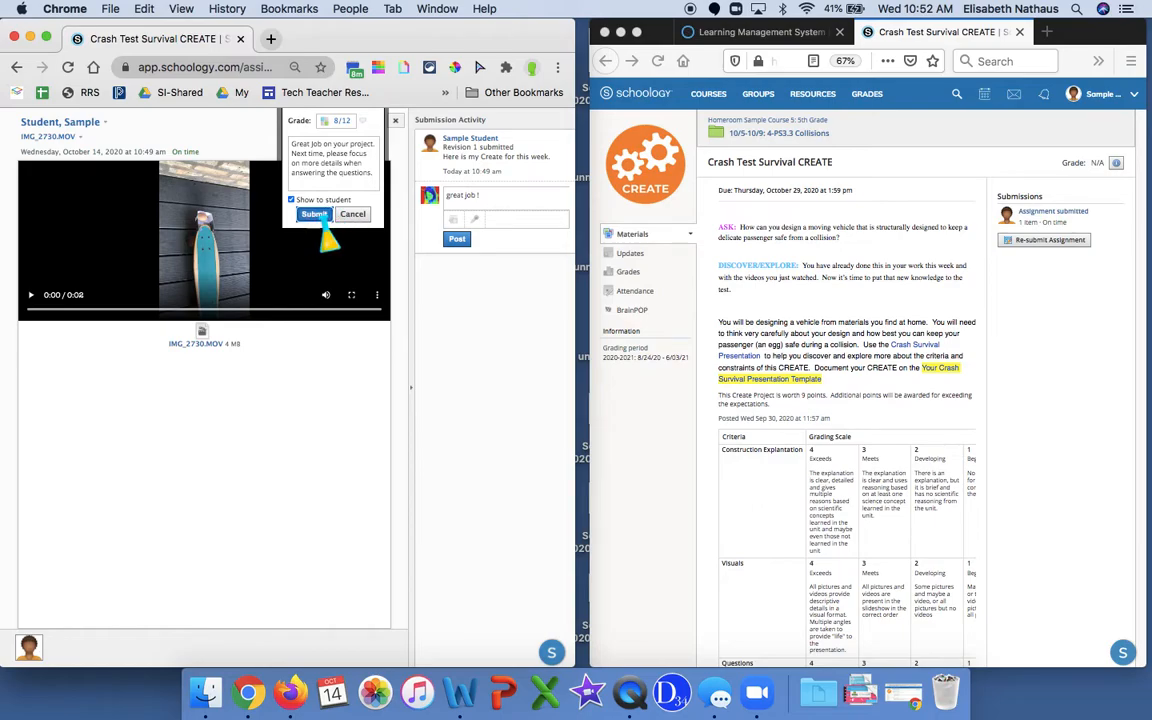
left_click(318, 215)
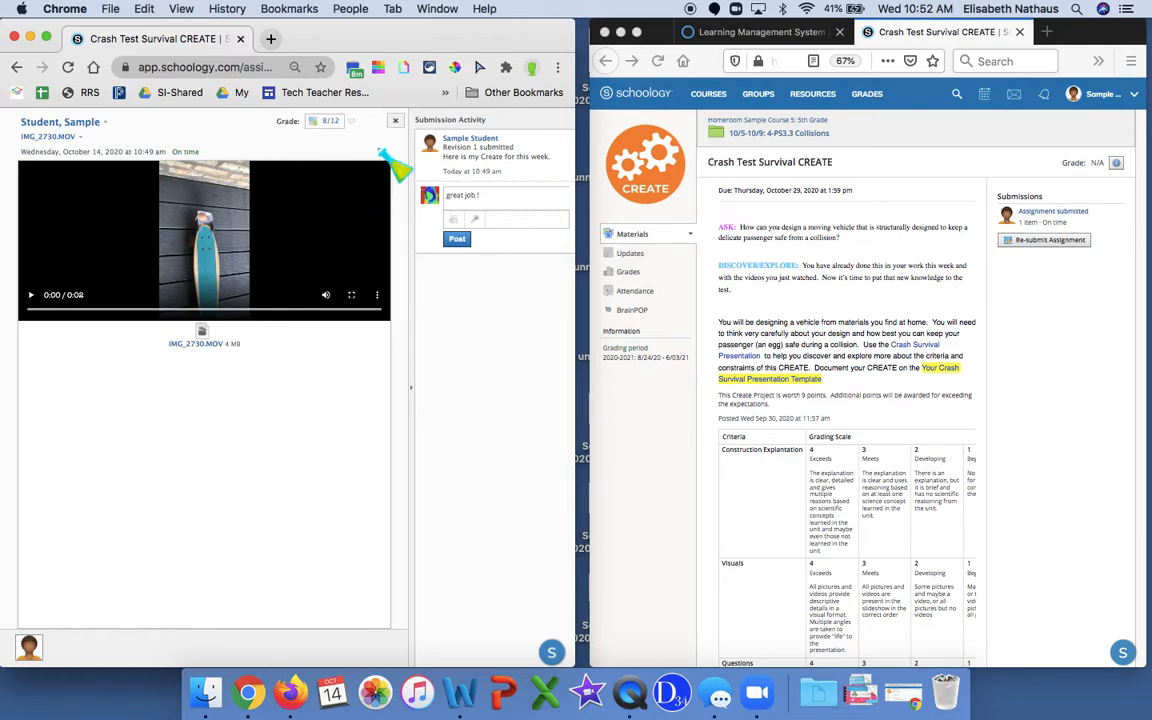
- Close the student's submission and open the assignment's grade editor to review the grade and comment
left_click(395, 120)
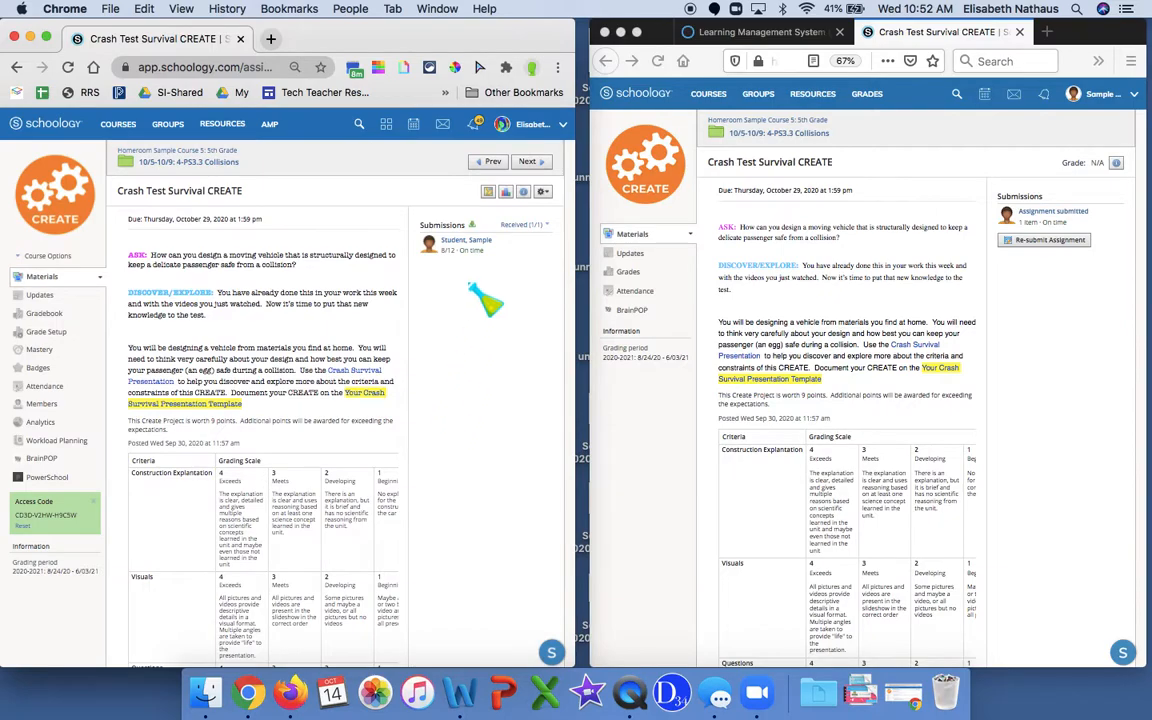
left_click(487, 192)
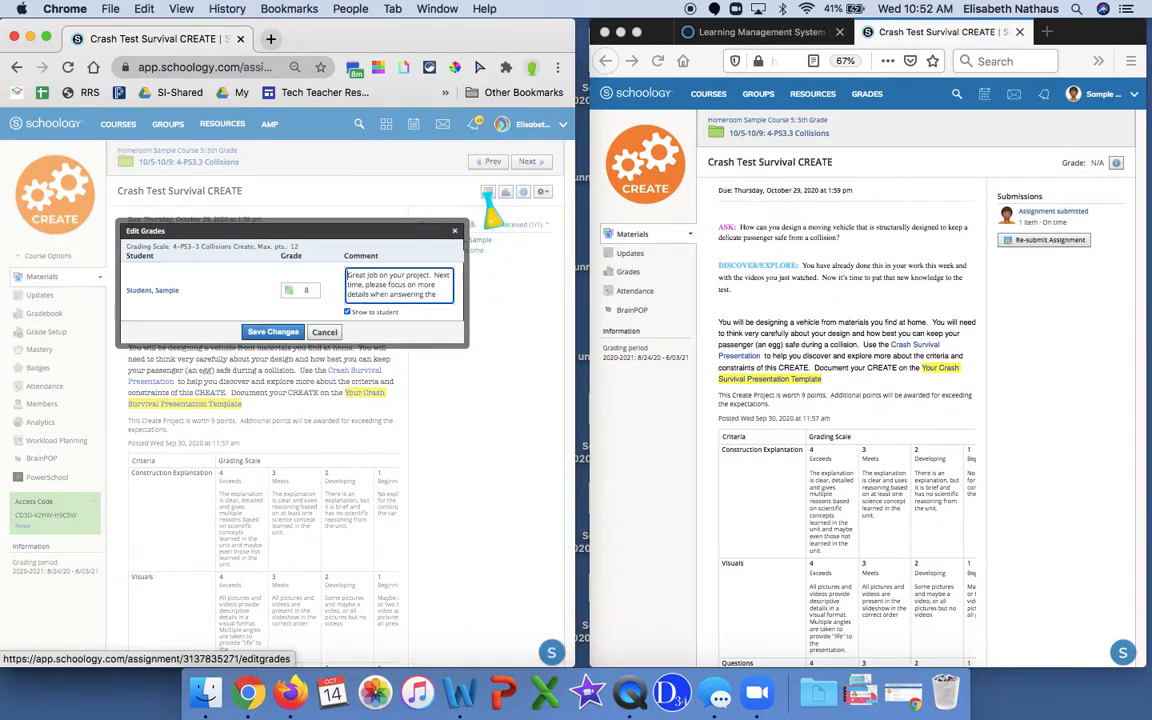